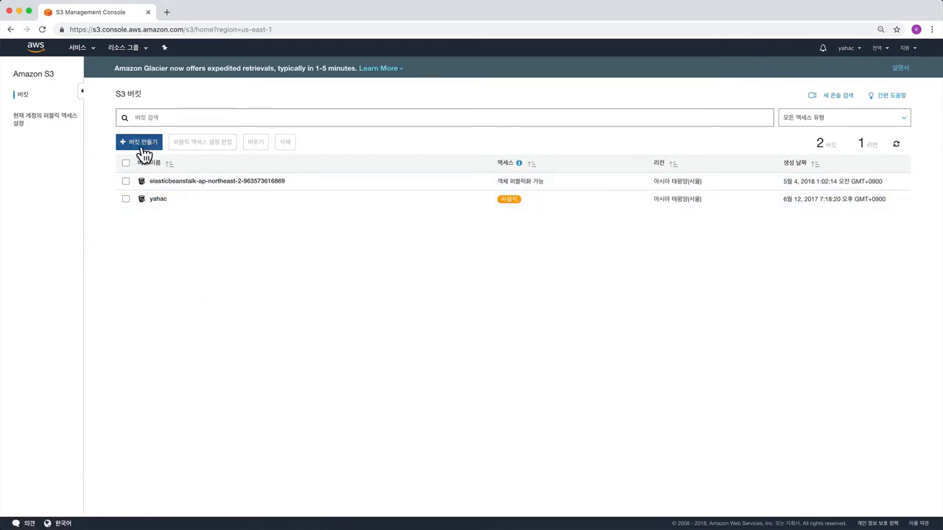
- Start creating a new S3 bucket and name it coding-everybody
left_click(139, 144)
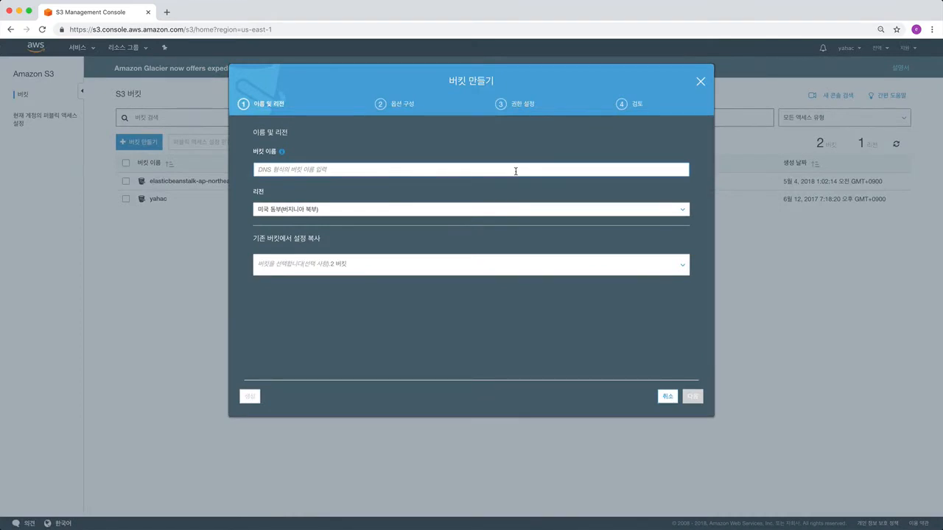
scroll(516, 171, "up", 3)
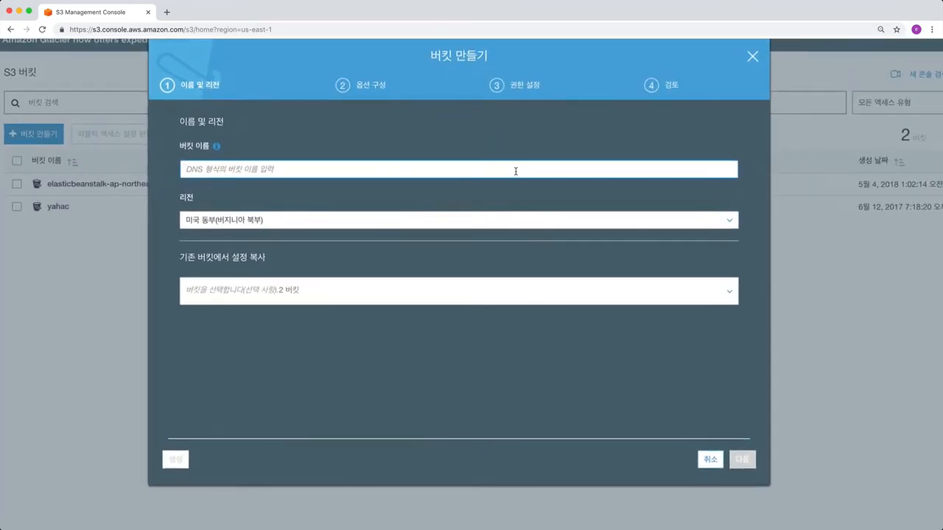
scroll(515, 171, "up", 1)
left_click(356, 200)
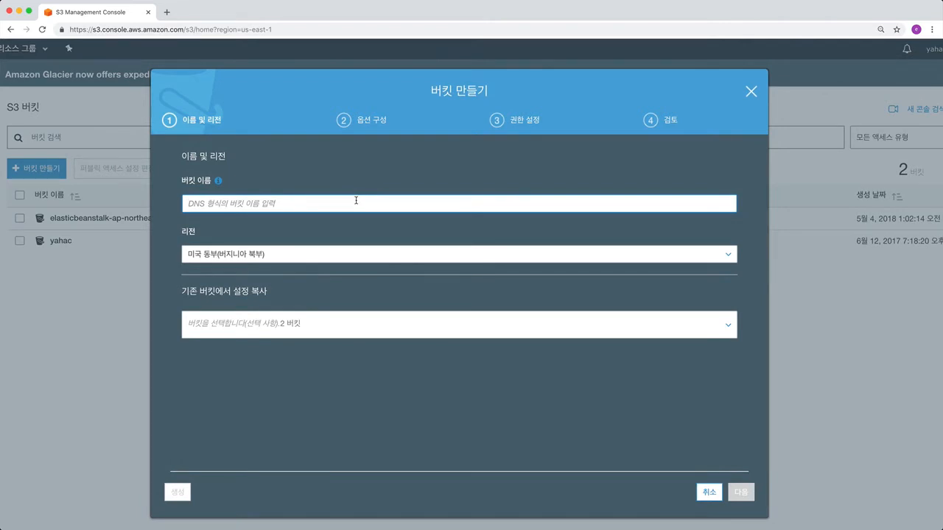
type("coding-eber")
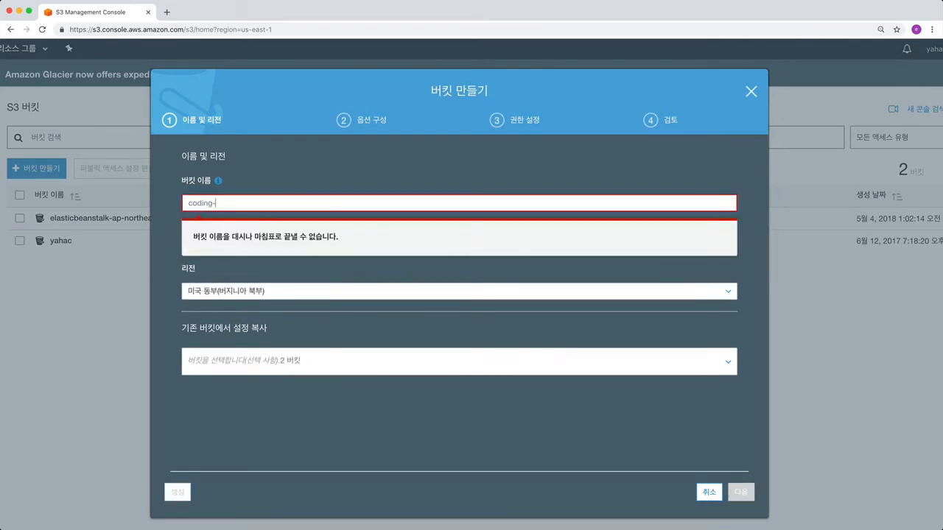
key("BackSpace")
key("BackSpace")
key("BackSpace")
type("verybody")
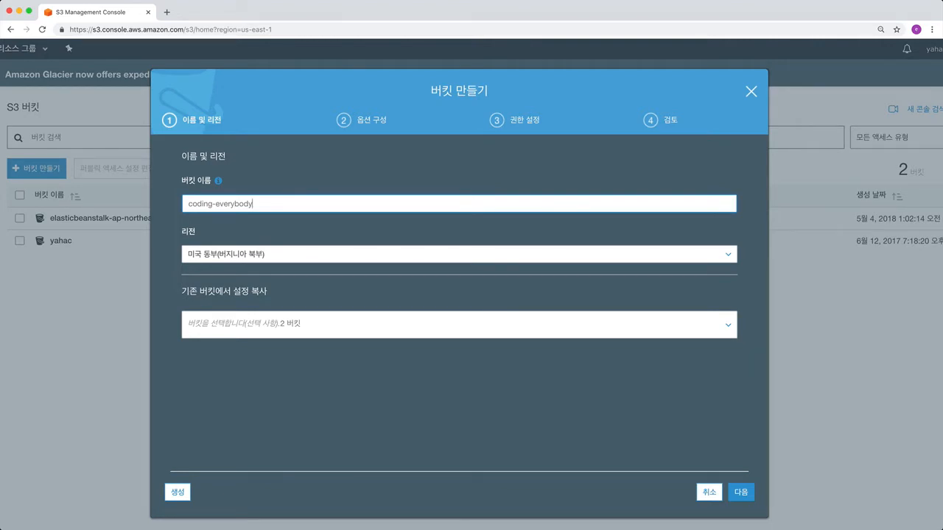
- Set the bucket's region to Asia Pacific (Seoul) and continue to the option configuration
left_click(306, 254)
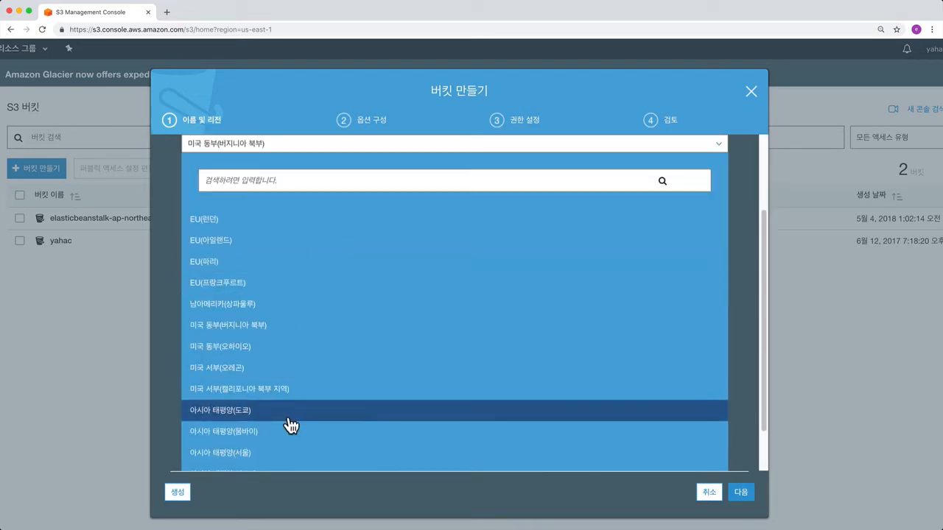
left_click(281, 458)
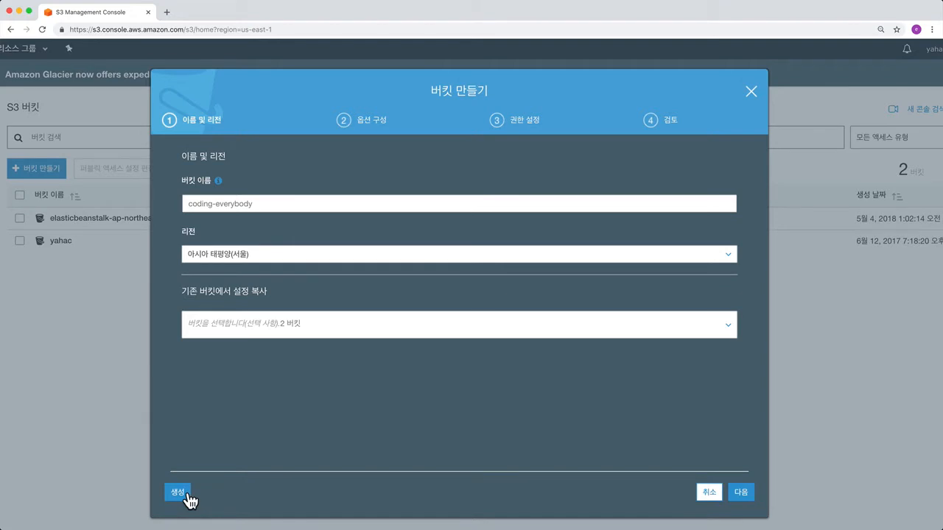
left_click(738, 499)
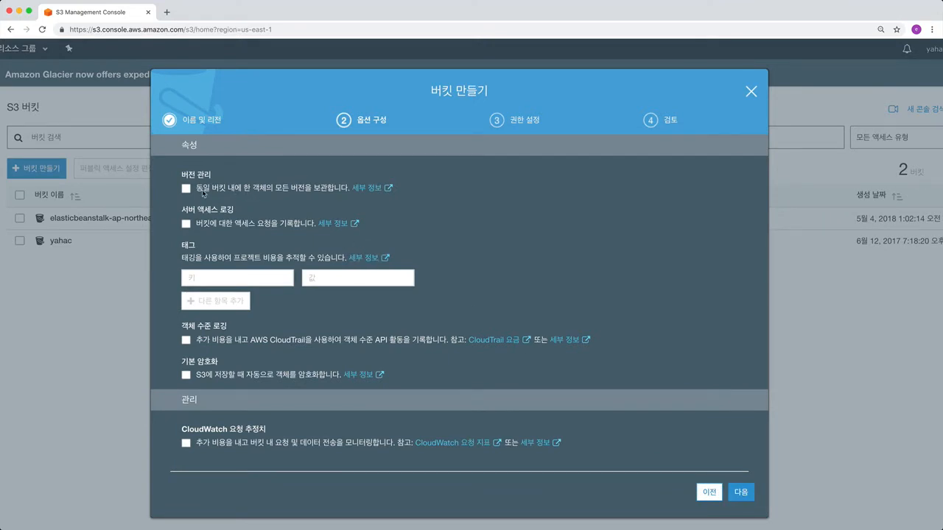
- Examine the bucket's versioning, server access logging, tag and object-level logging options, leaving versioning off
scroll(204, 192, "up", 5)
scroll(246, 283, "up", 3)
scroll(246, 283, "left", 2)
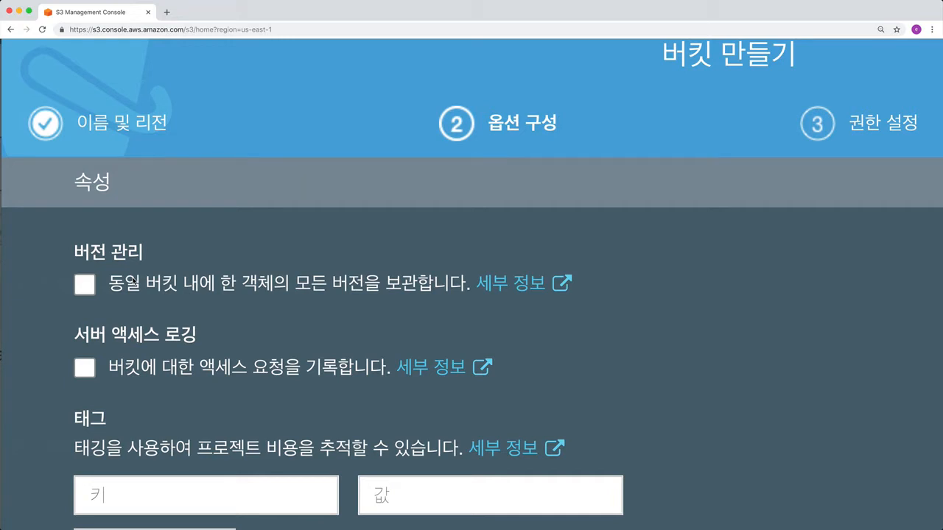
left_click(134, 281)
left_click(135, 282)
scroll(174, 344, "down", 3)
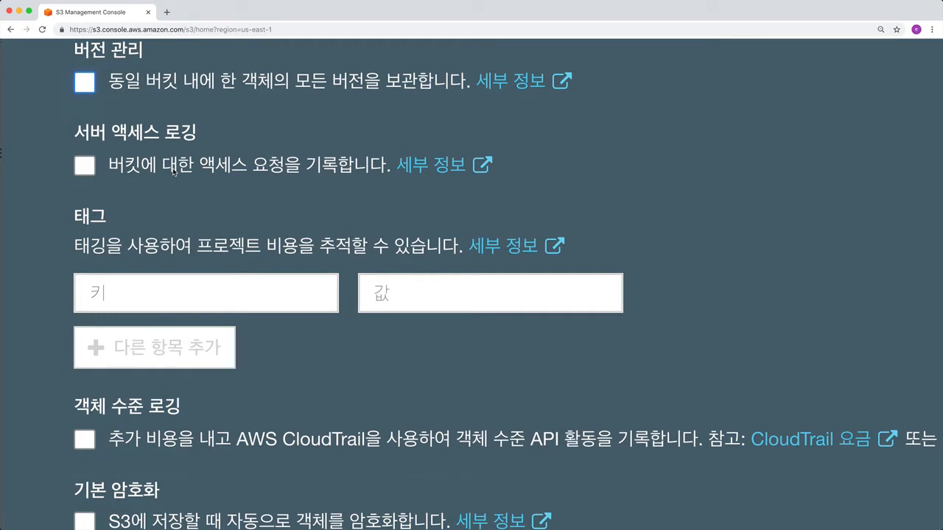
scroll(127, 282, "down", 3)
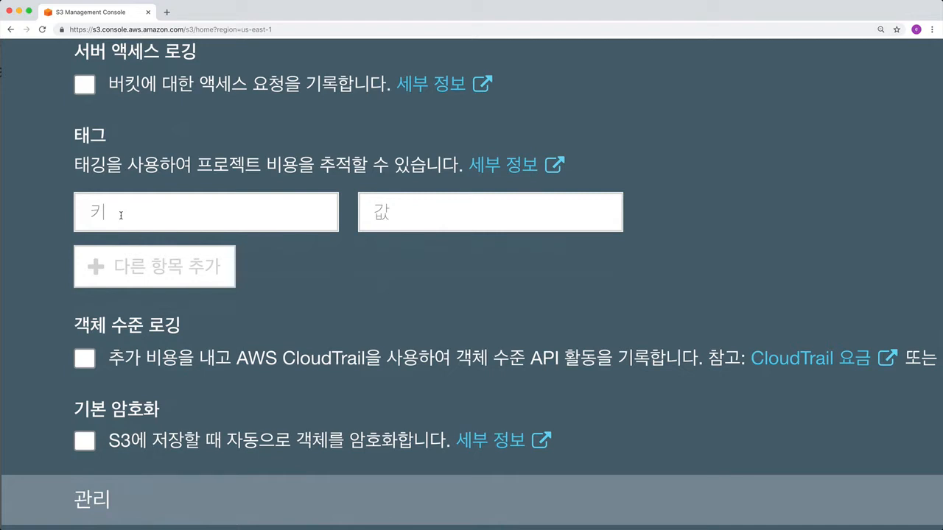
scroll(120, 215, "down", 2)
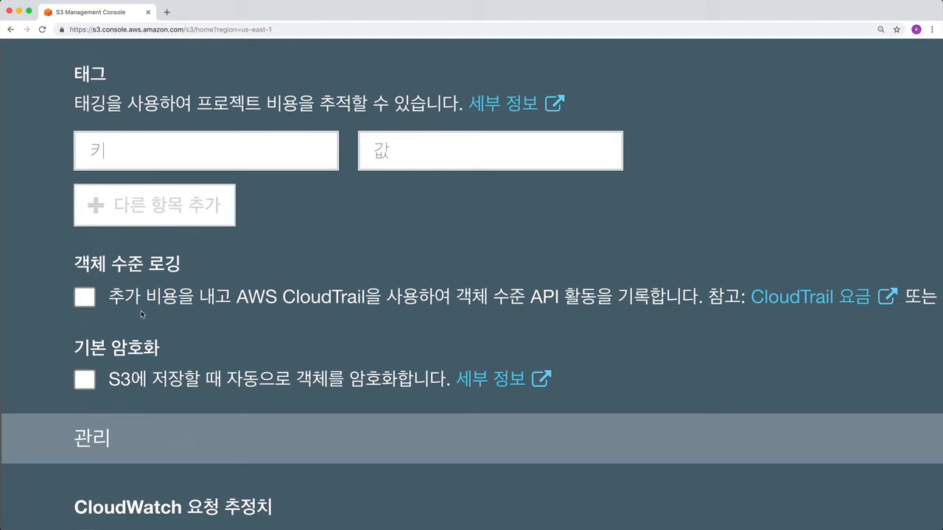
scroll(142, 315, "down", 3)
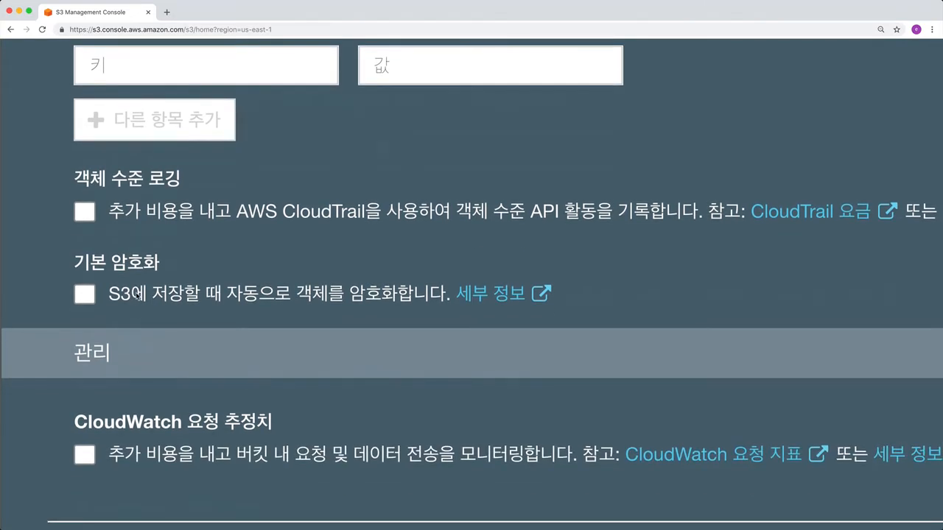
- Turn on default encryption to examine its AES-256 and AWS-KMS choices, and turn it off again
left_click(137, 295)
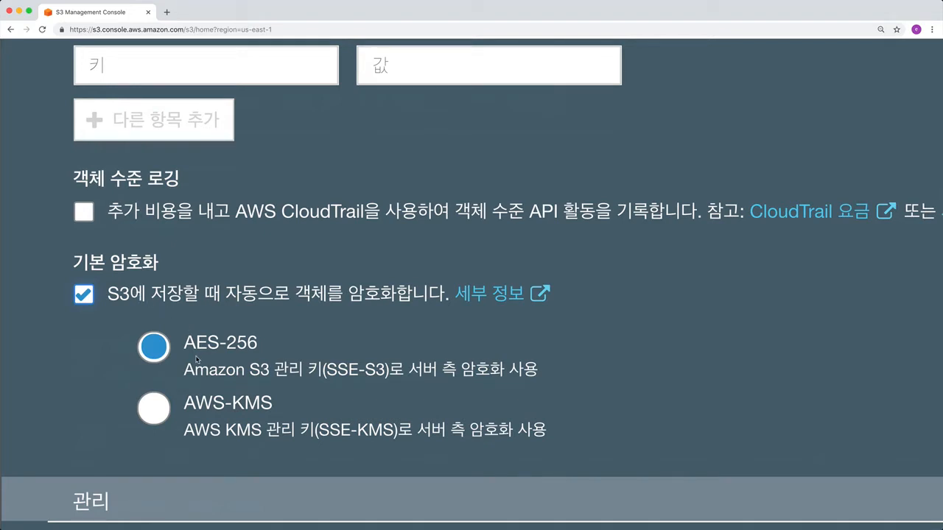
left_click(148, 301)
scroll(149, 304, "down", 3)
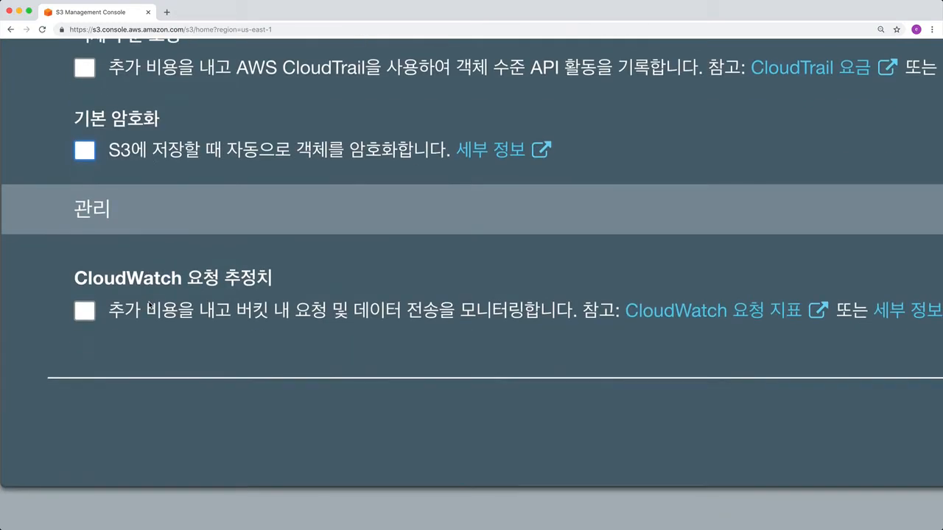
scroll(149, 305, "down", 5)
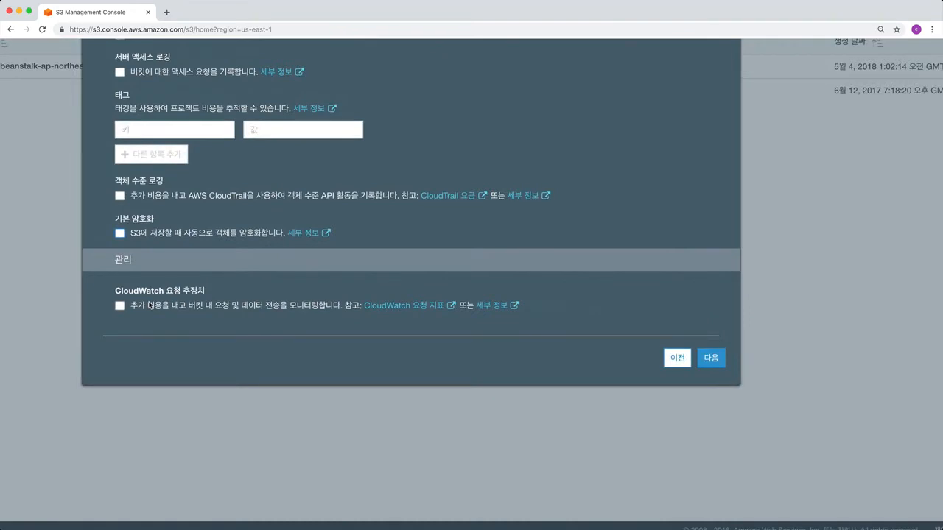
scroll(149, 302, "down", 3)
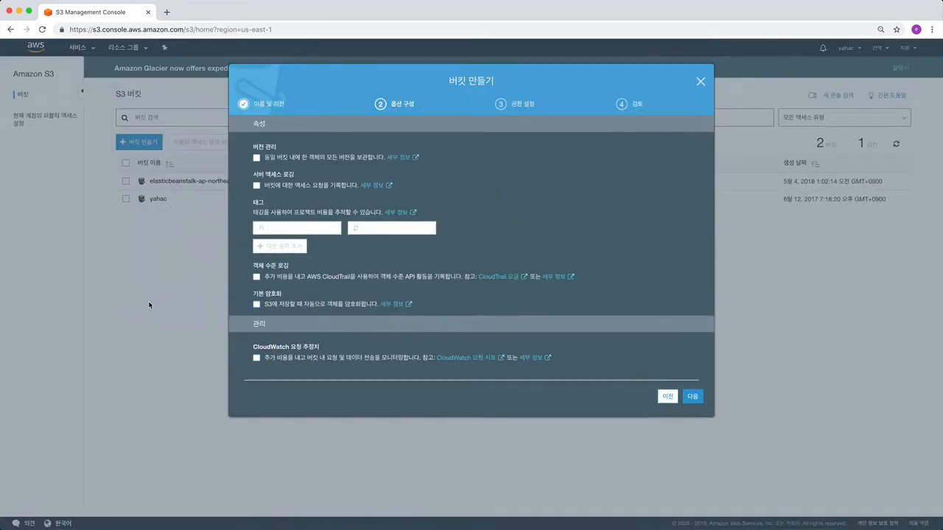
- Create the bucket with both public ACL restrictions off and both public bucket policy restrictions on
left_click(693, 397)
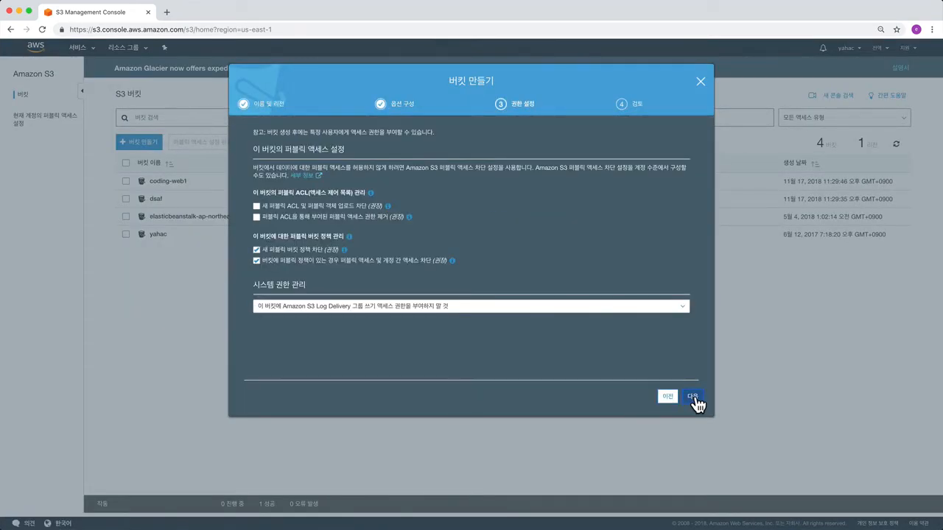
scroll(695, 404, "up", 2)
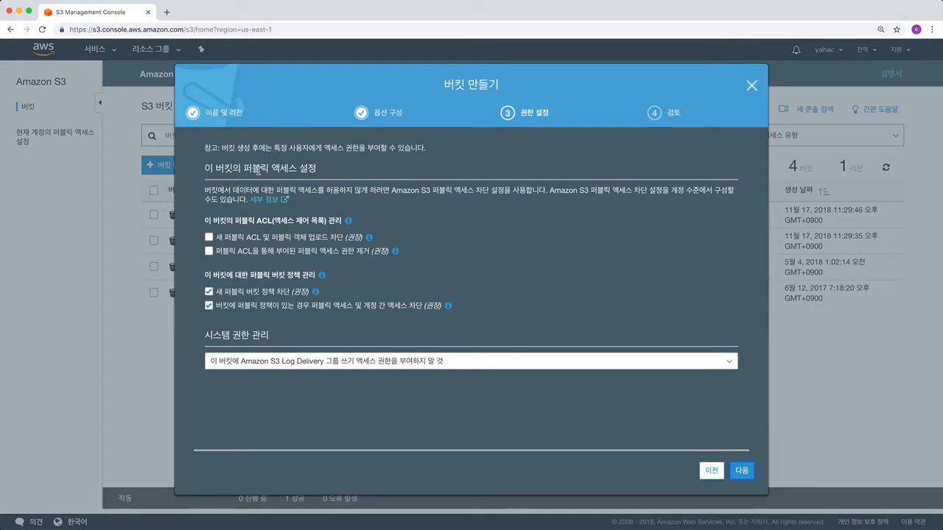
left_click(304, 240)
left_click(303, 239)
left_click(258, 240)
left_click(258, 254)
left_click(273, 239)
left_click(743, 471)
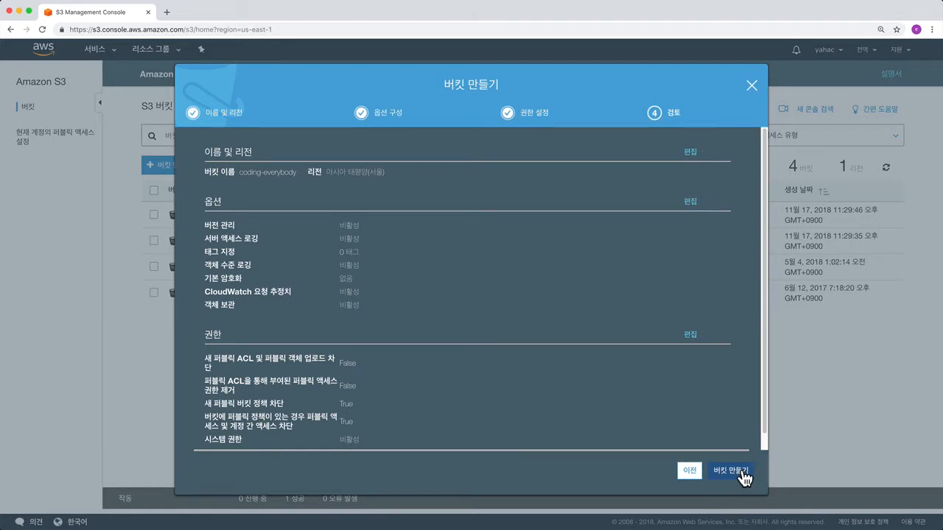
left_click(744, 476)
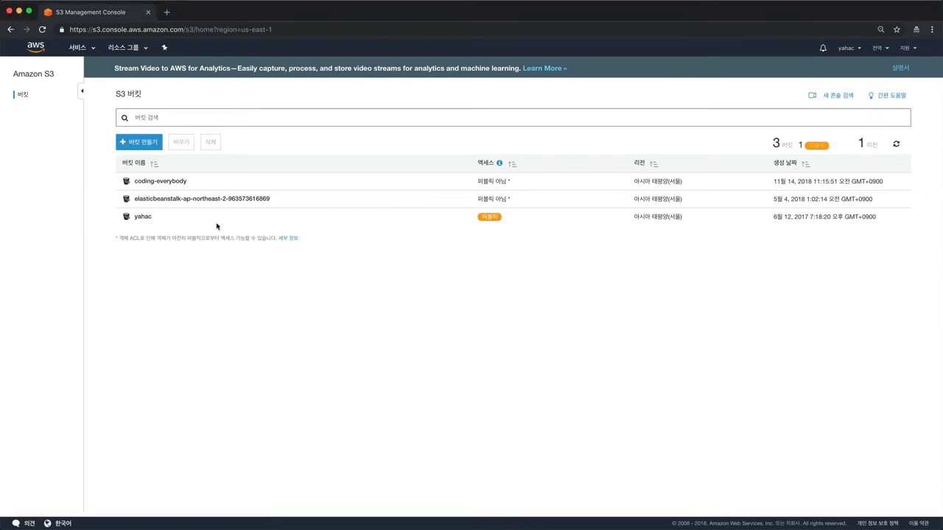
- View the contents of the coding-everybody bucket, return to the bucket list and show the bucket's summary
left_click(172, 187)
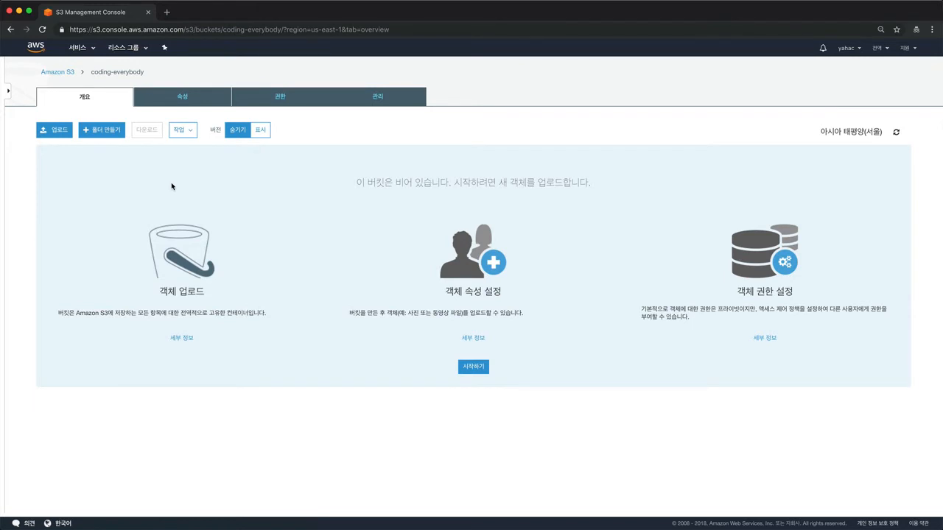
left_click(58, 72)
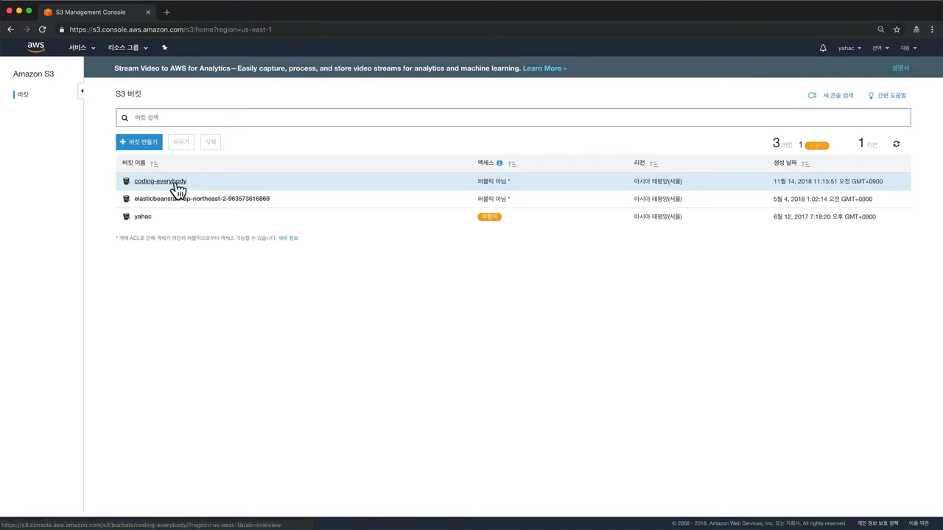
left_click(242, 190)
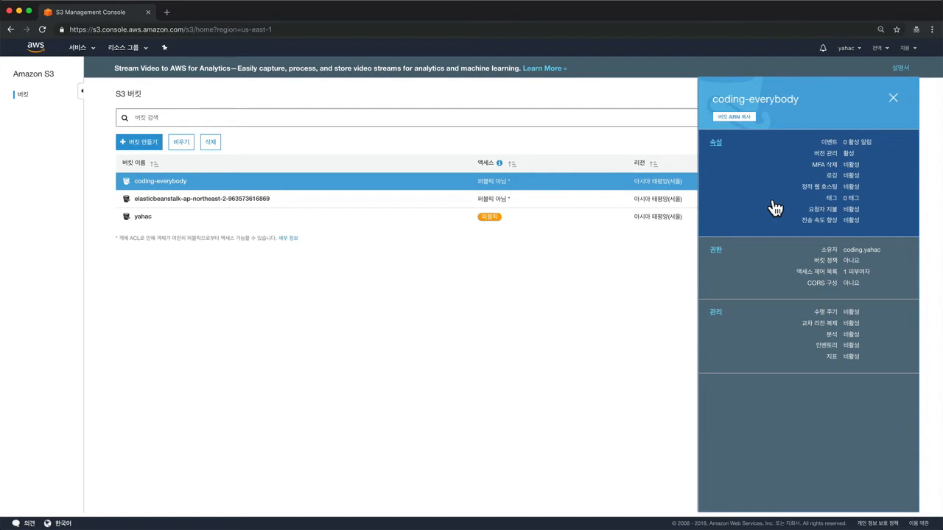
- Look through the coding-everybody bucket's management, permissions, properties and overview pages, and return to the bucket list
left_click(716, 317)
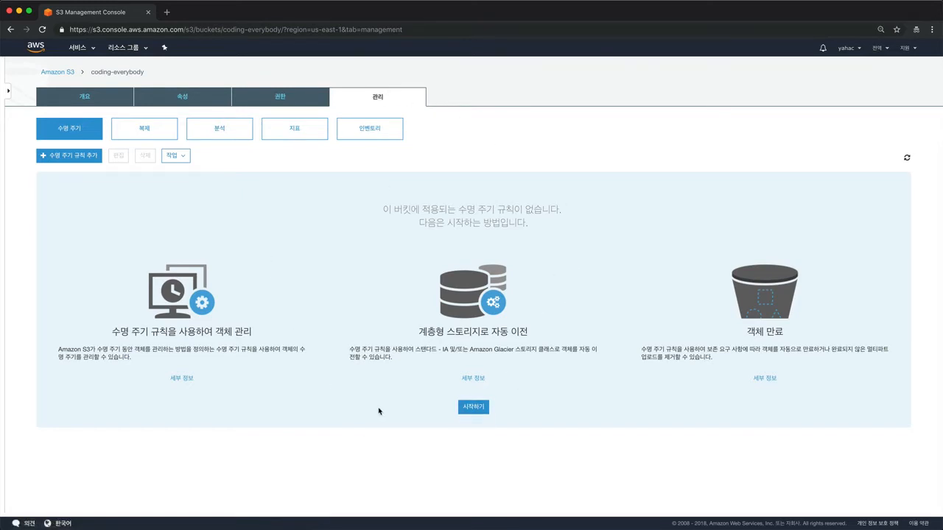
left_click(271, 104)
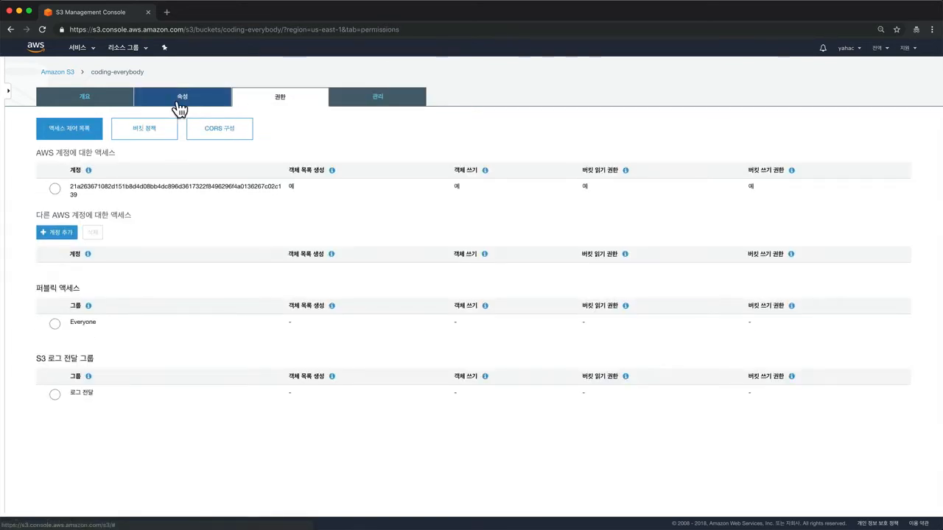
left_click(178, 107)
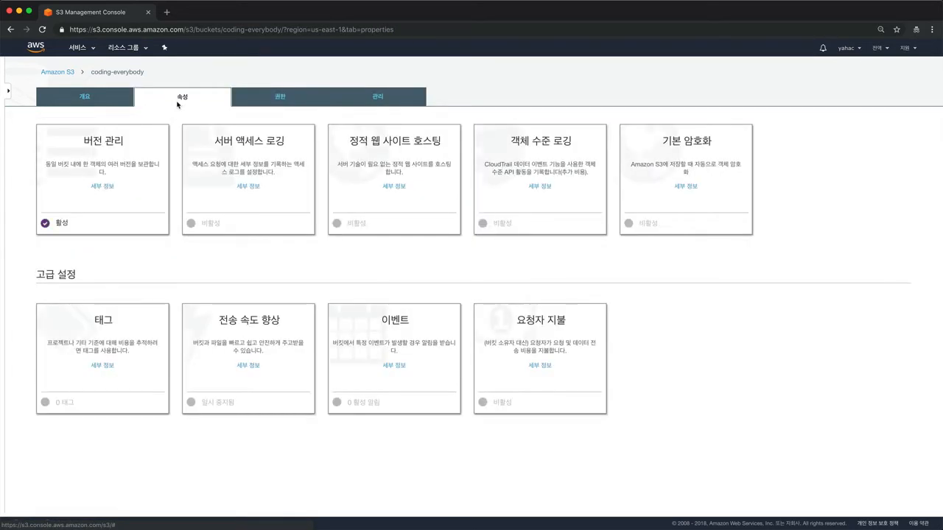
left_click(86, 101)
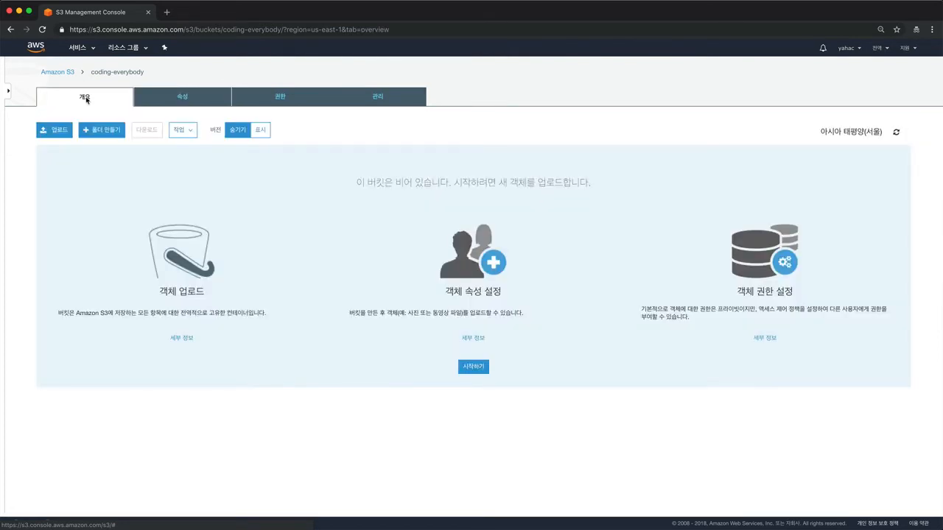
left_click(63, 73)
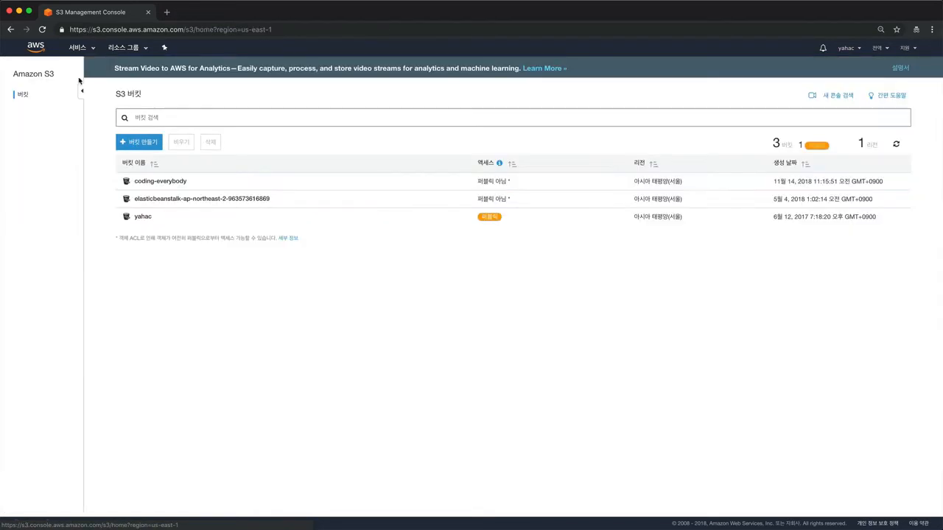
left_click(156, 183)
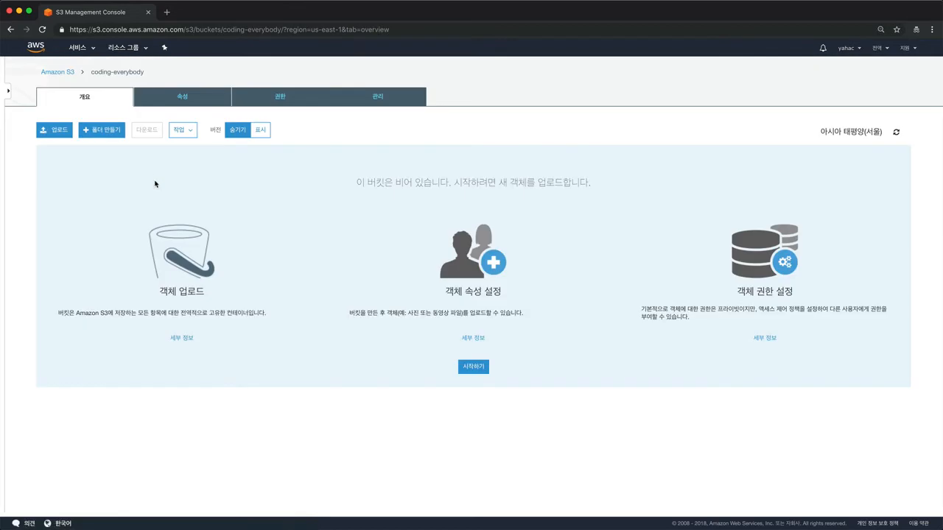
left_click(59, 72)
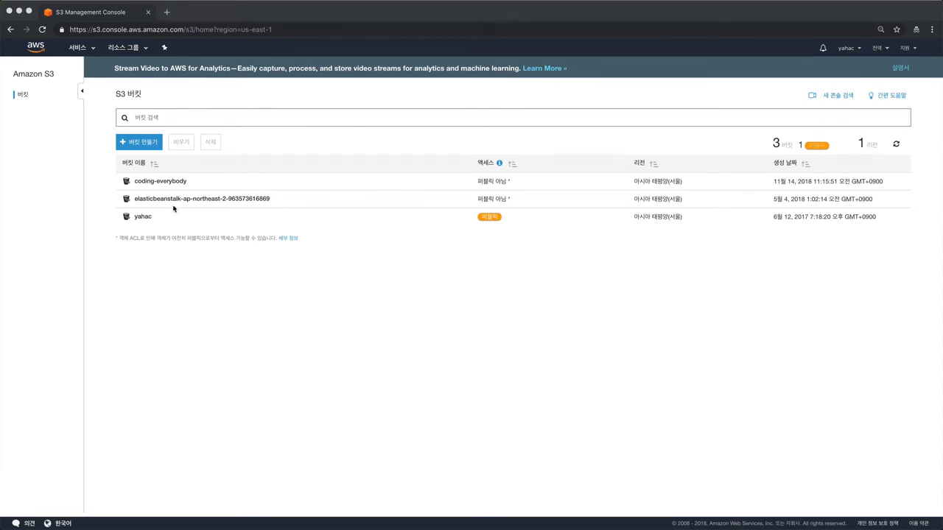
- Request deletion of the coding-everybody bucket, try to confirm without entering its name, and cancel the deletion
left_click(206, 187)
mouse_move(899, 101)
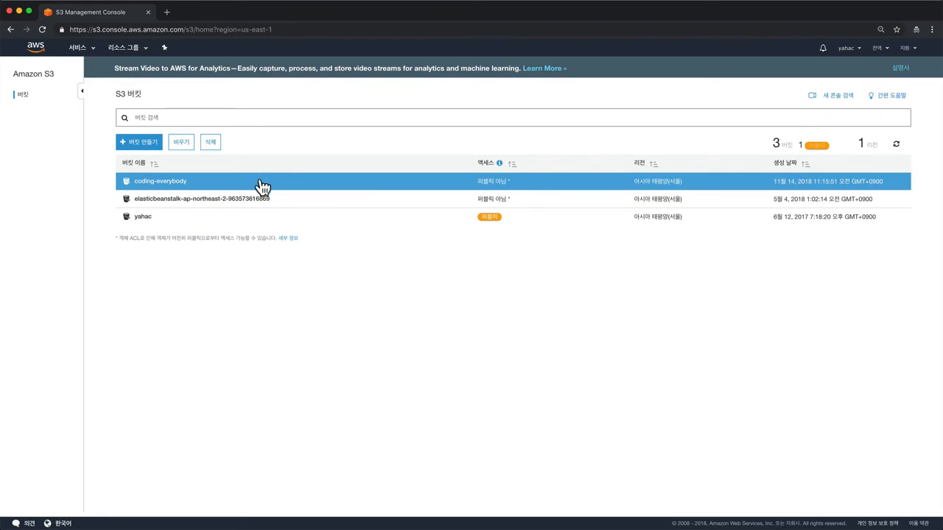
left_click(211, 143)
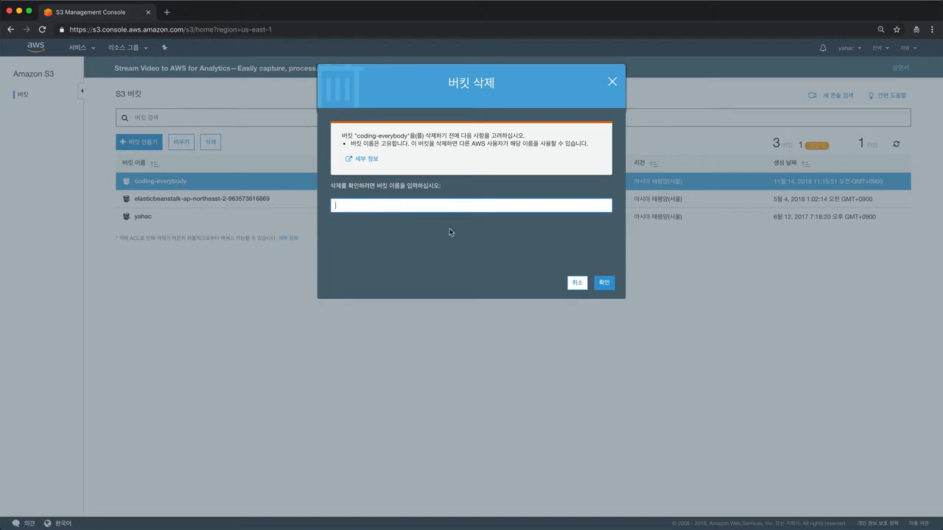
left_click(604, 285)
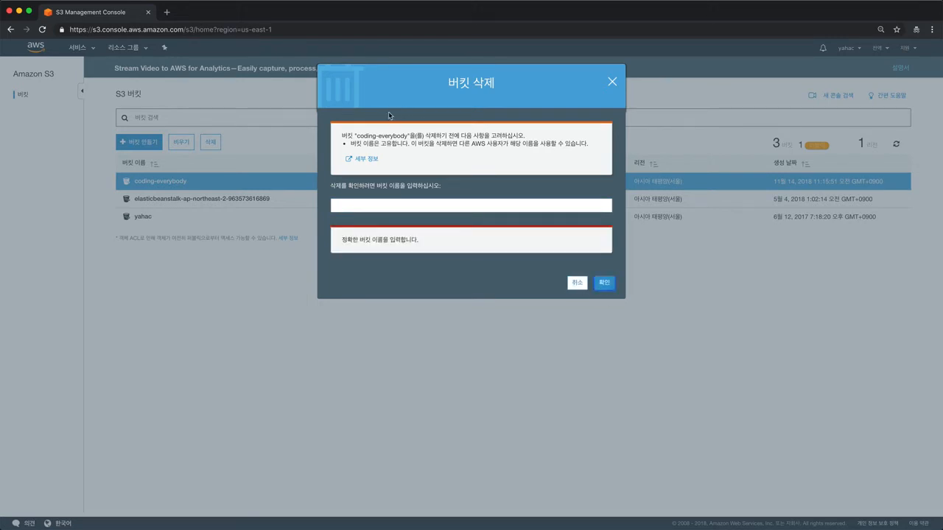
left_click_drag(354, 136, 407, 137)
left_click(393, 210)
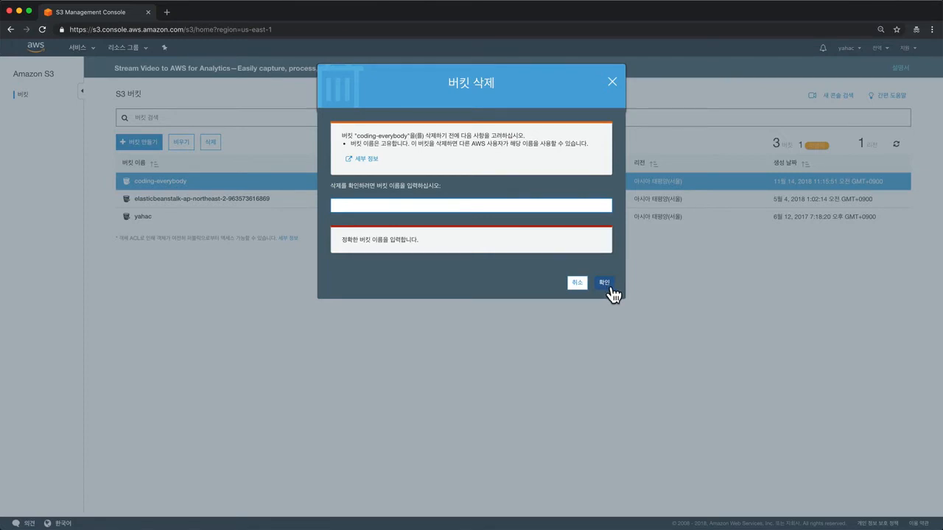
left_click(581, 284)
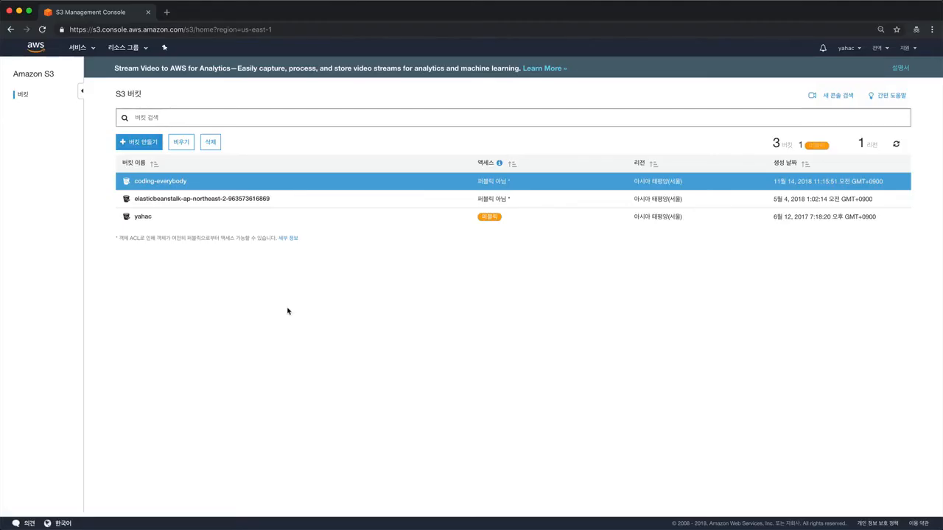
- Open the coding-everybody bucket and create a folder named 중요한 폴더 with no encryption override
left_click(177, 182)
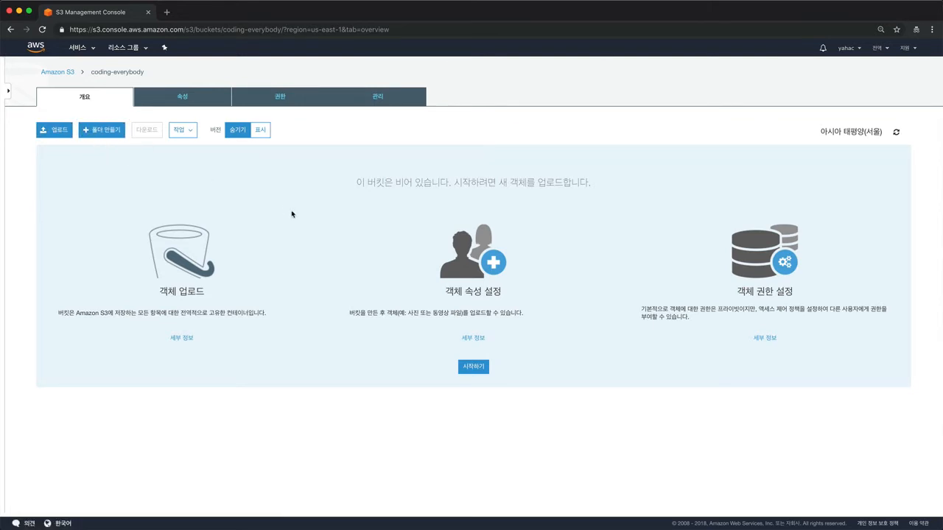
left_click(100, 131)
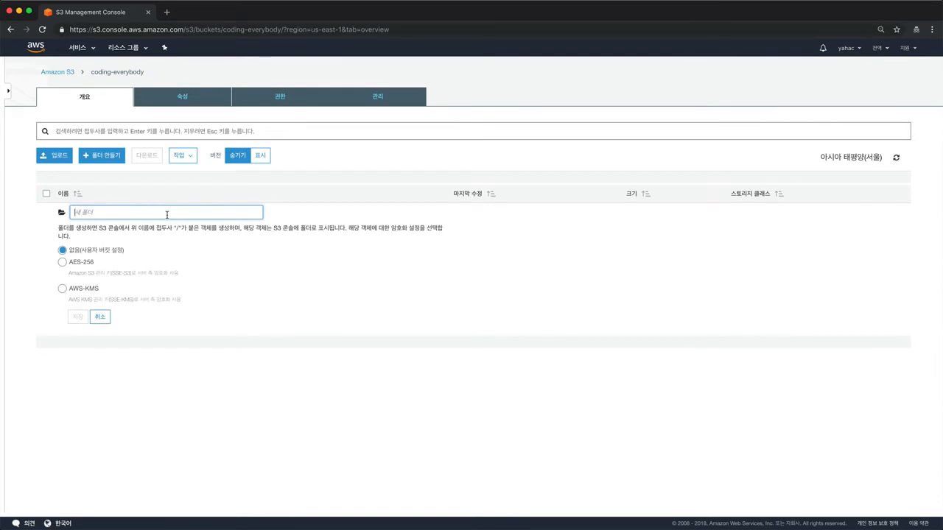
type("중요한 폴더")
left_click(76, 318)
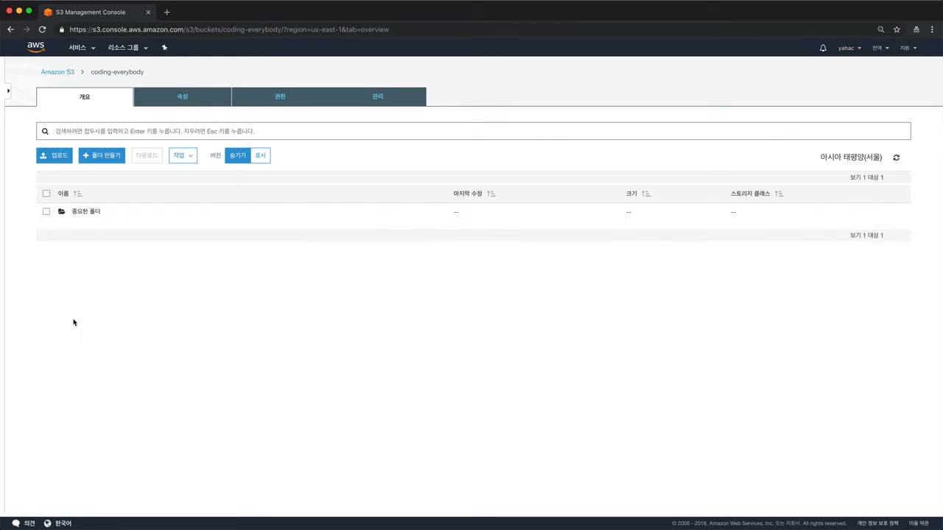
- Delete the 중요한 폴더 folder from the coding-everybody bucket
left_click(118, 217)
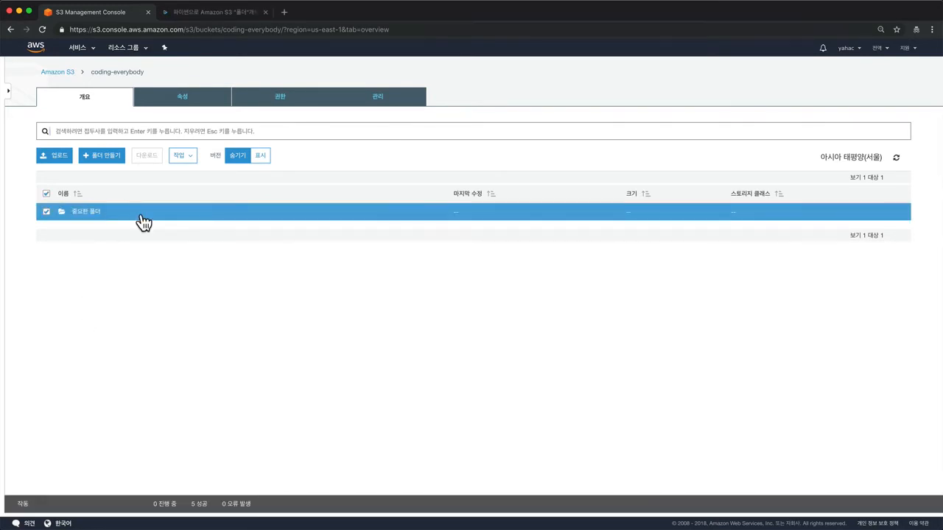
right_click(141, 219)
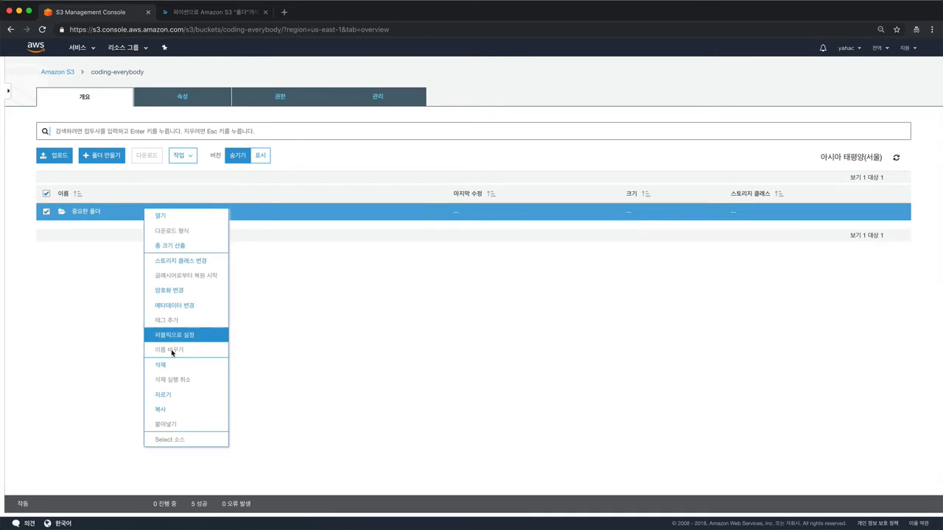
left_click(87, 259)
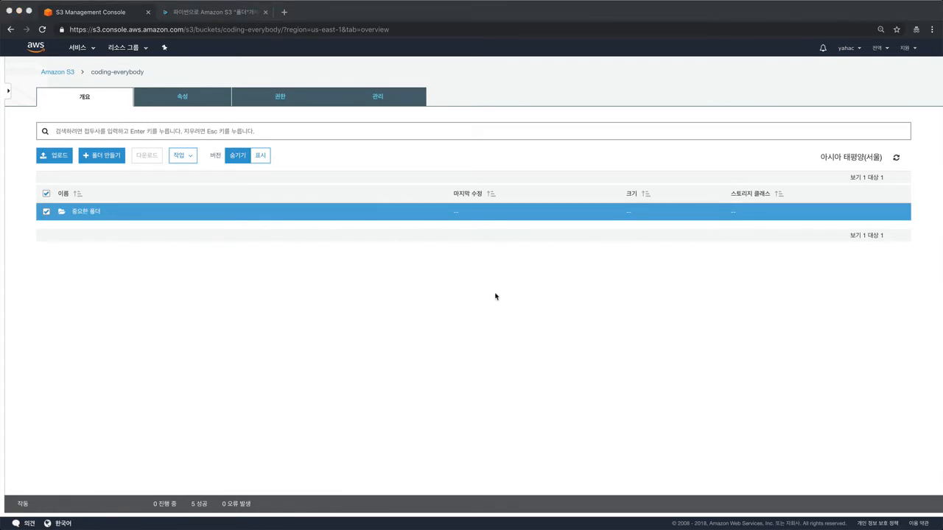
right_click(122, 215)
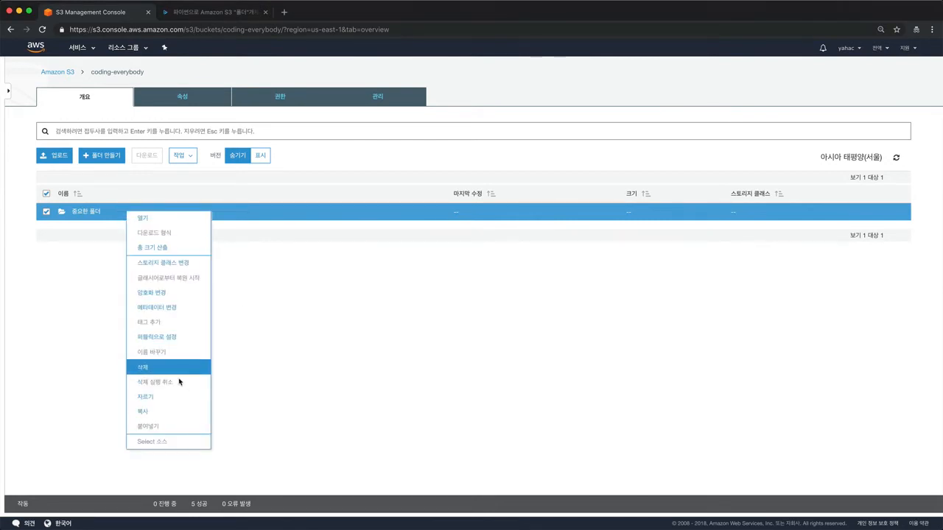
left_click(321, 313)
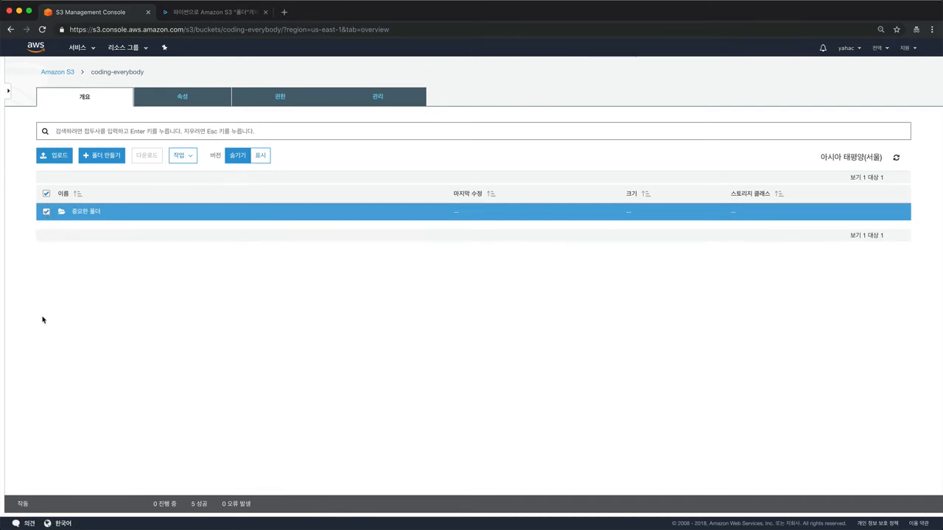
left_click(190, 158)
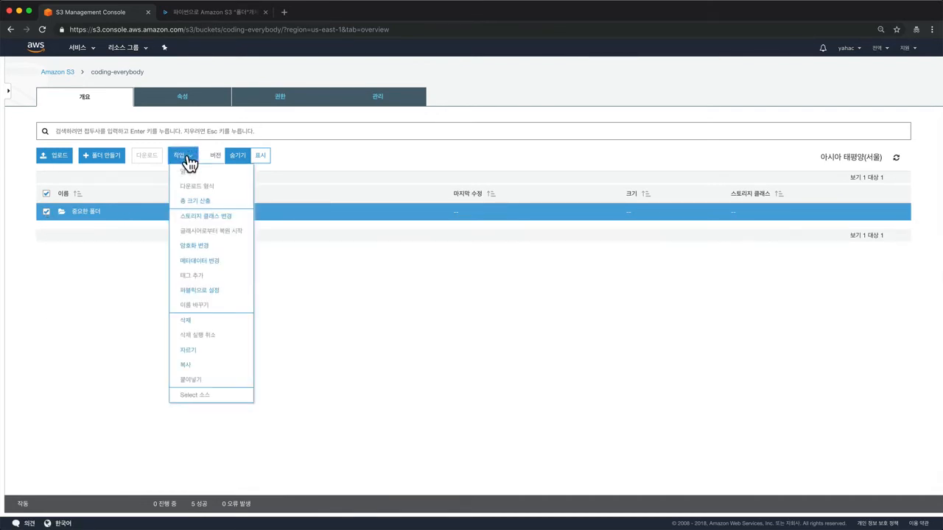
left_click(213, 320)
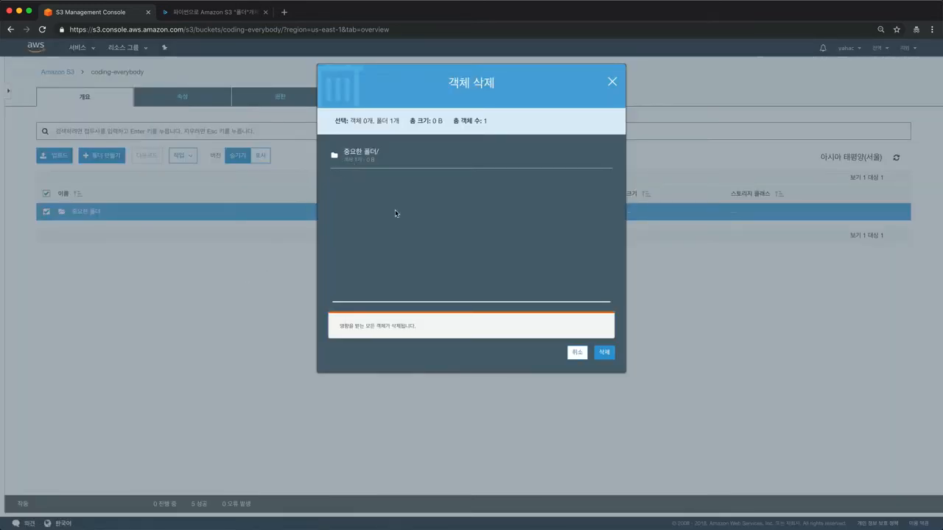
left_click(604, 353)
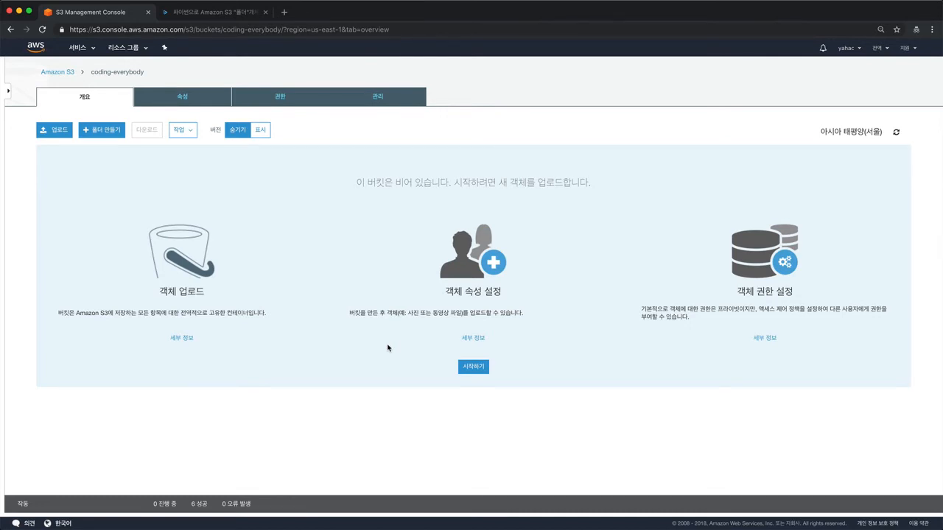
- Place the browser beside the Finder window and add the local 중요한 디렉토리 folder to the bucket's upload
key("alt+super+Left")
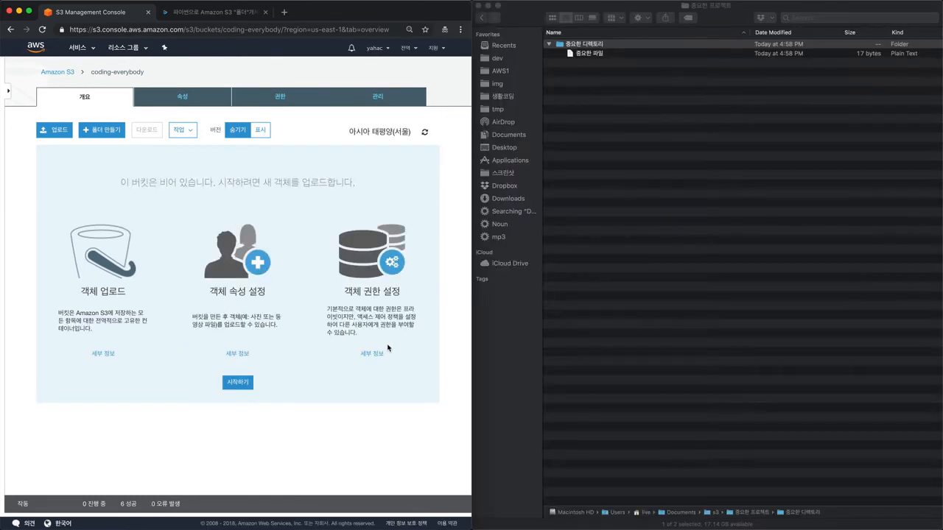
left_click(743, 256)
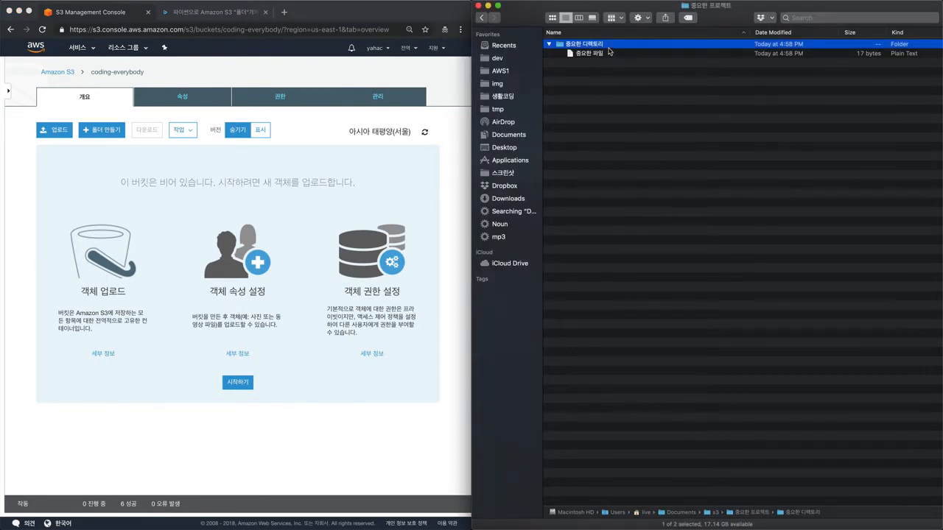
left_click(590, 54)
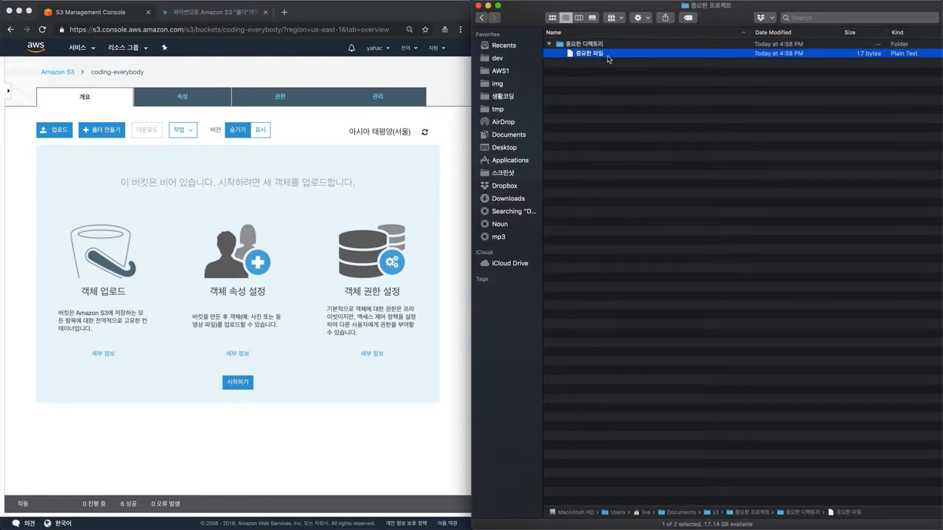
left_click(592, 46)
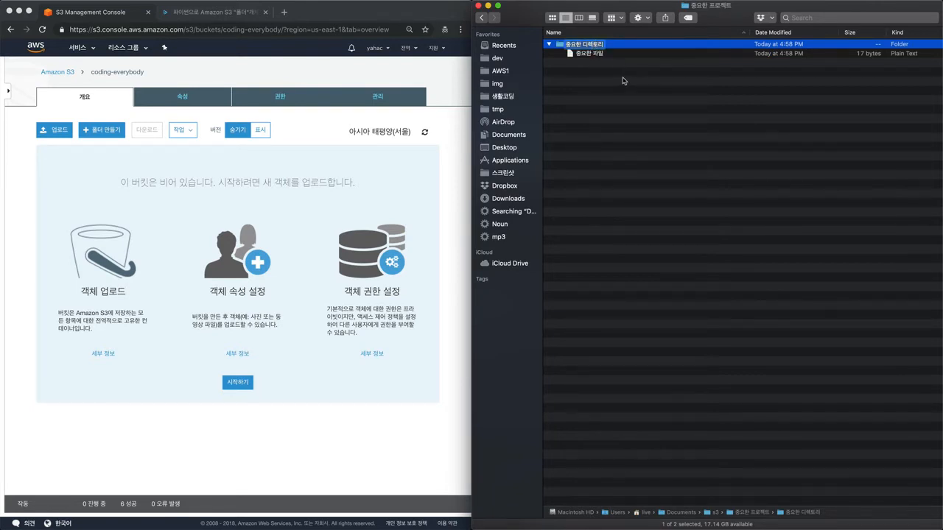
left_click_drag(585, 46, 198, 243)
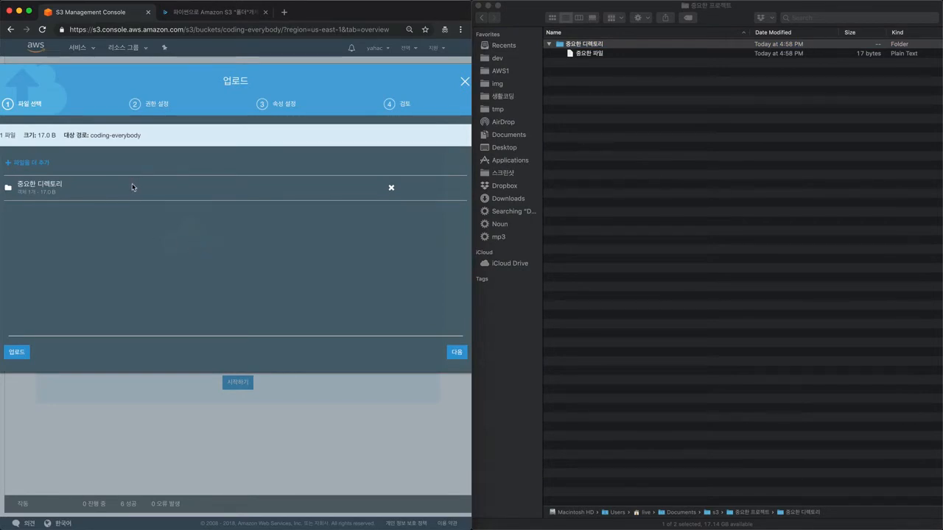
key("ctrl+alt+Return")
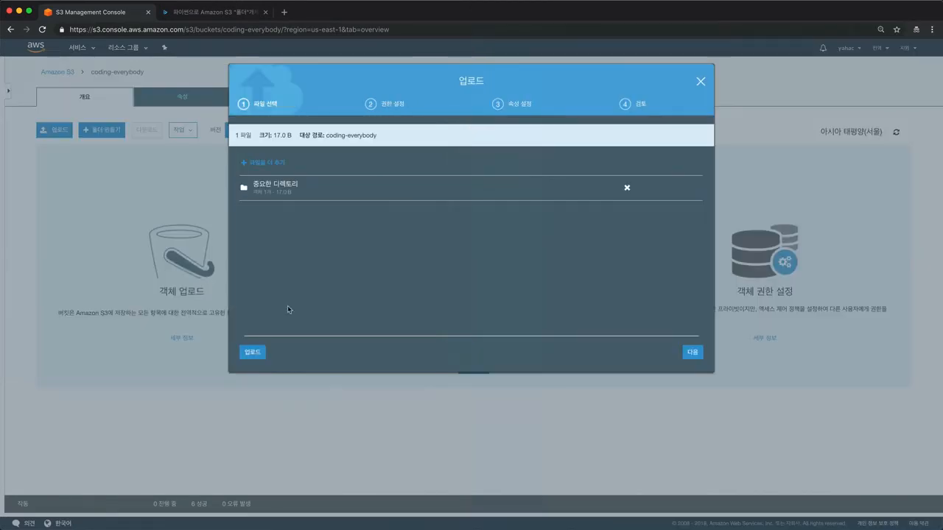
- Upload the folder with owner read and write permissions, no public read access, Standard storage class and no encryption
left_click(686, 354)
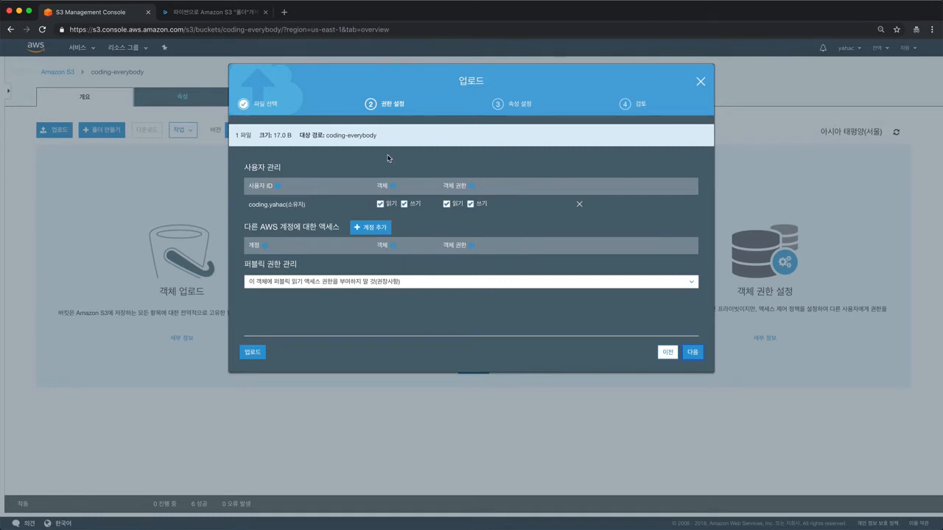
left_click(693, 353)
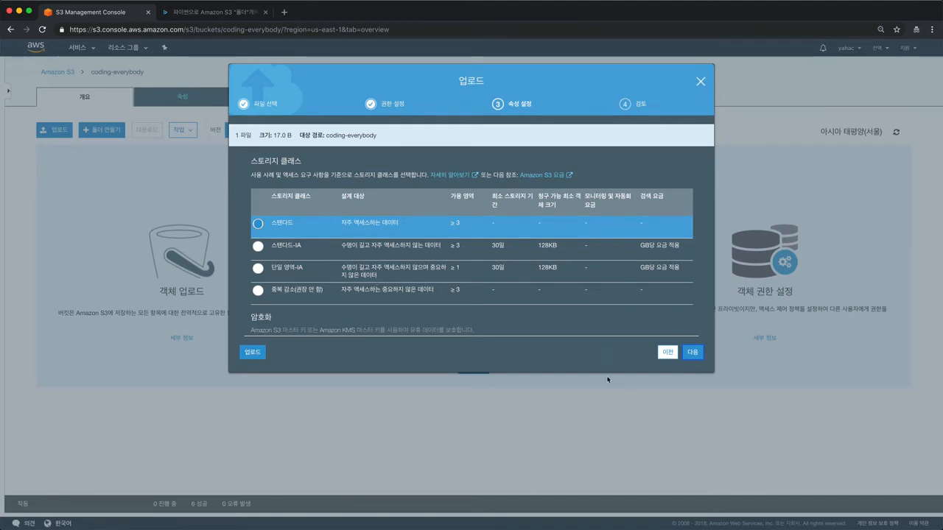
left_click(691, 355)
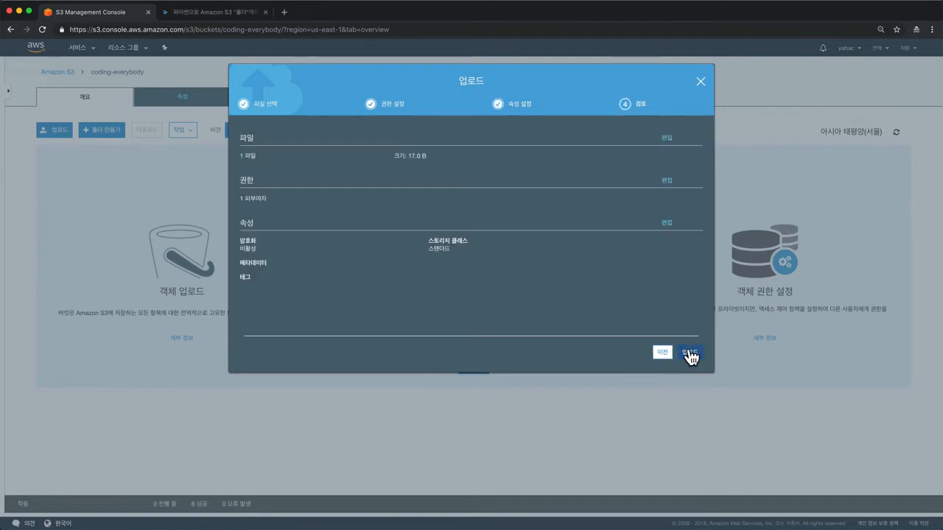
left_click(691, 355)
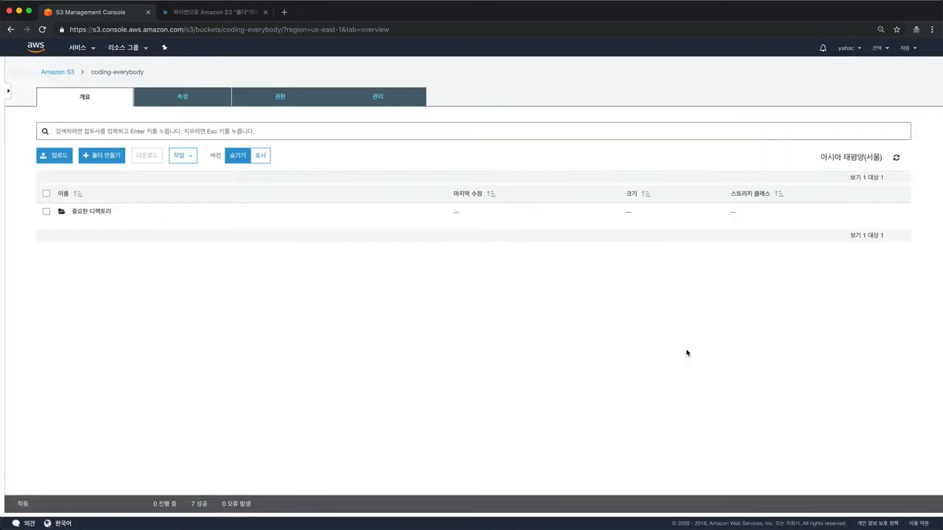
- Open the uploaded 중요한 디렉토리 folder and examine the available actions and details of 중요한 파일.txt
left_click(103, 215)
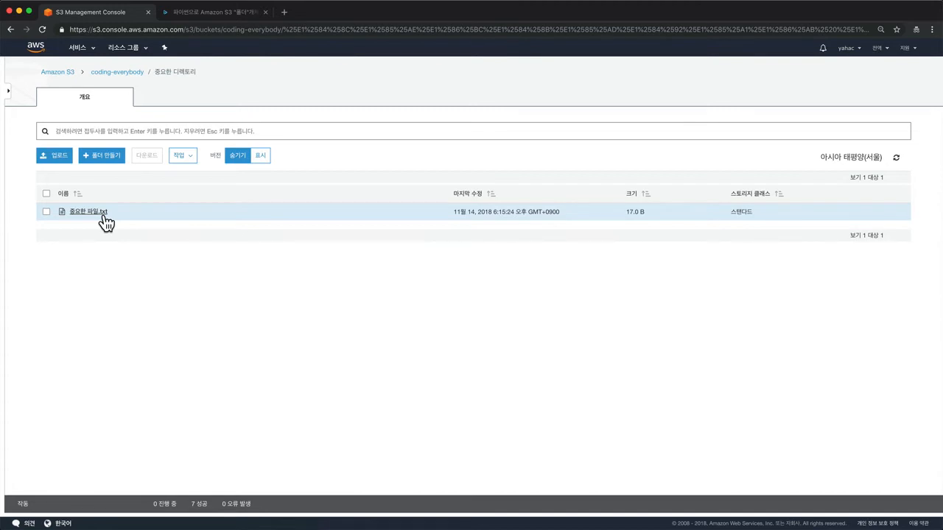
left_click(103, 216)
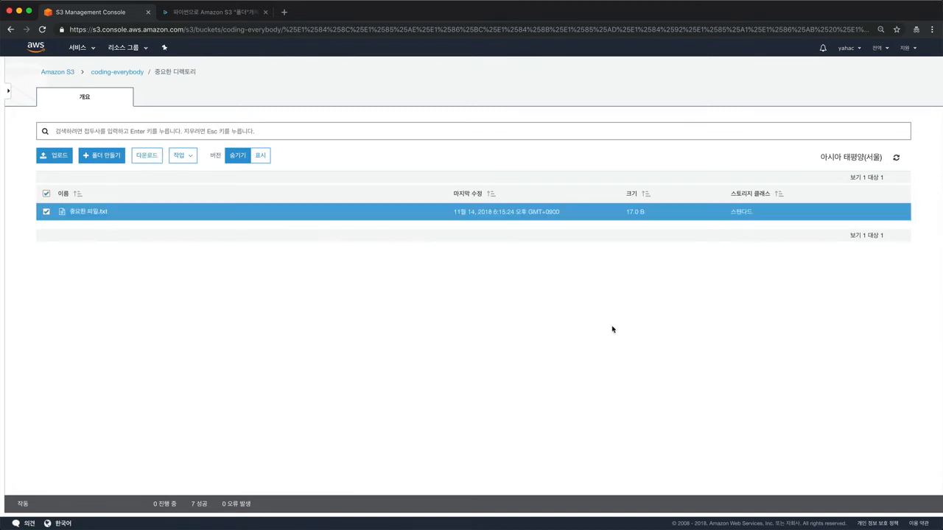
right_click(411, 221)
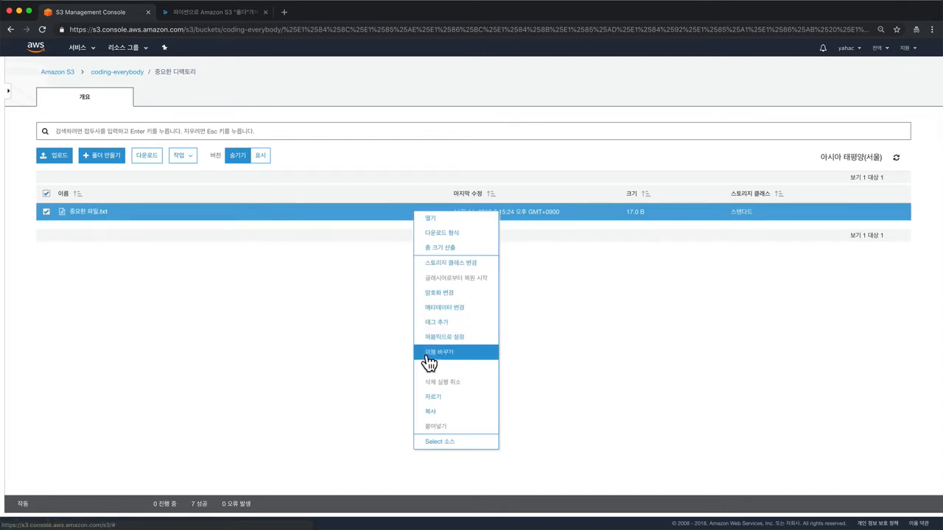
left_click(366, 226)
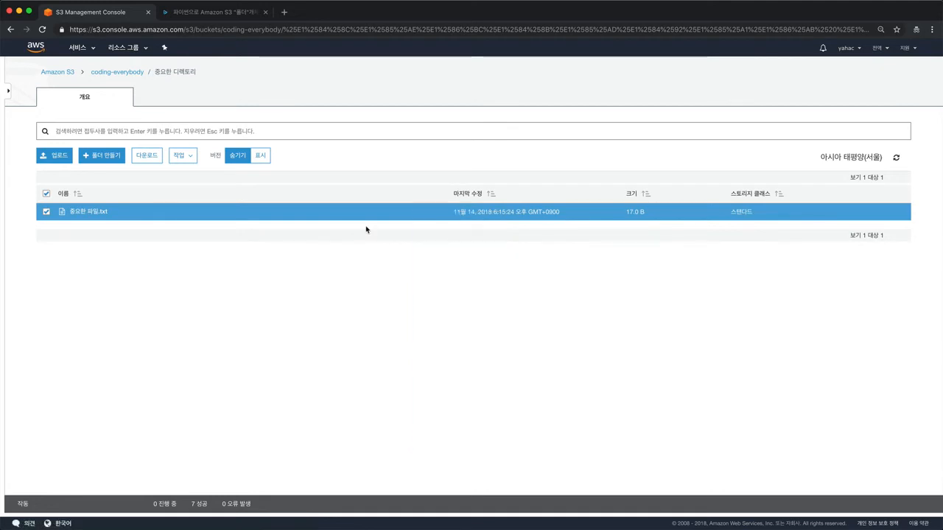
left_click(365, 218)
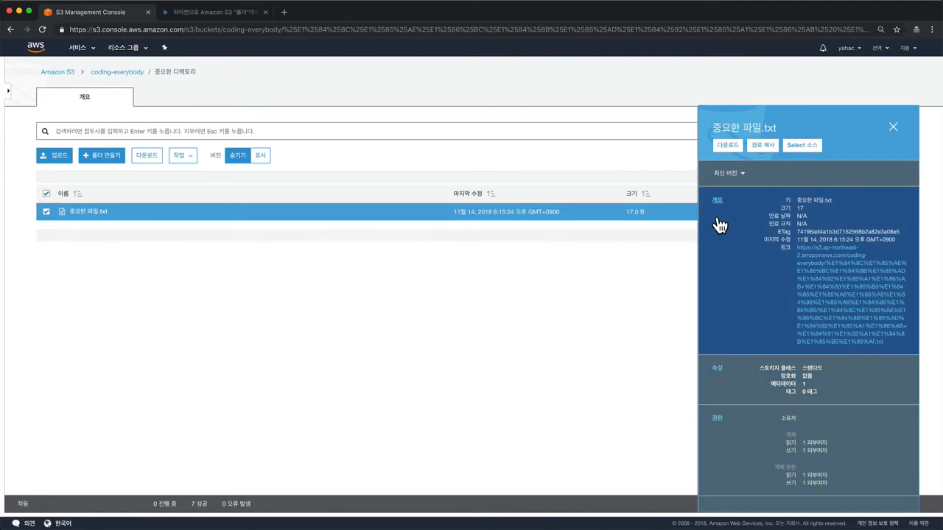
left_click(893, 129)
- Request deletion of 중요한 파일.txt to show its confirmation, and cancel it
right_click(342, 222)
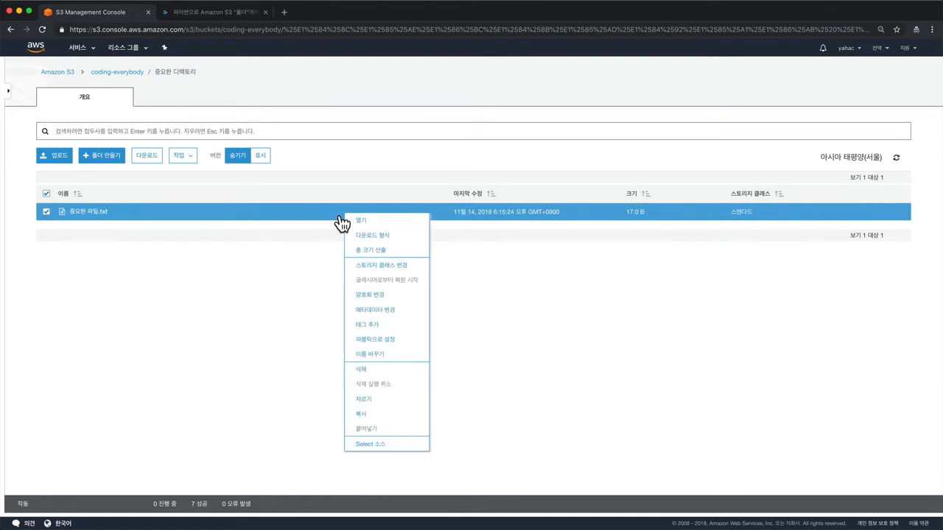
left_click(384, 374)
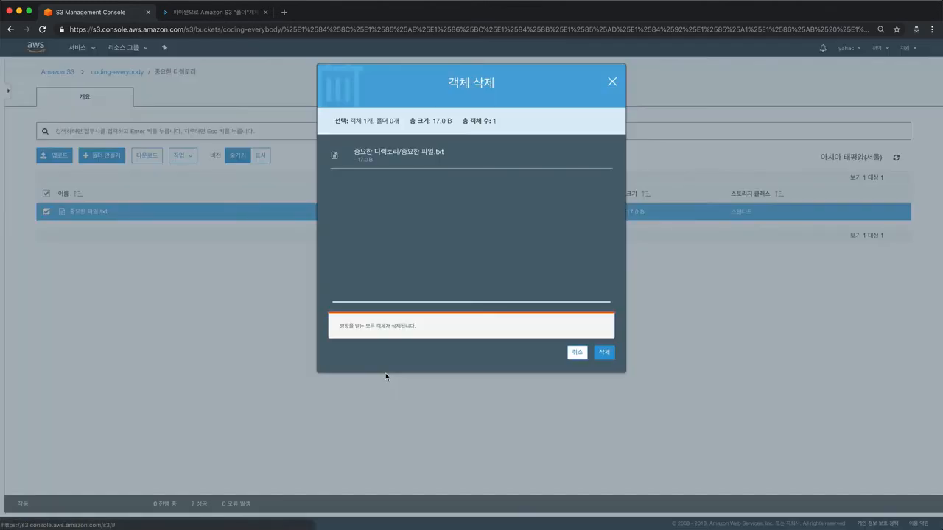
left_click(585, 359)
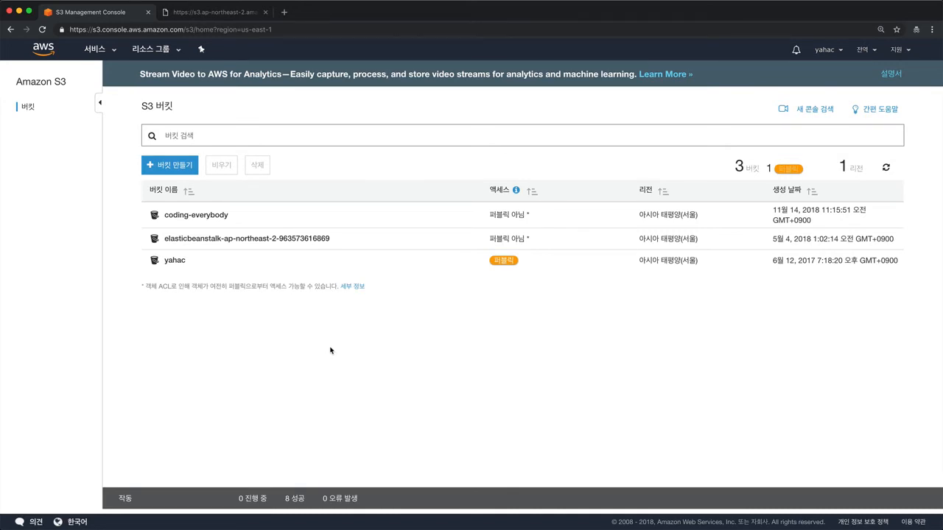
- Show the summary of the coding-everybody bucket in the bucket list
left_click(210, 223)
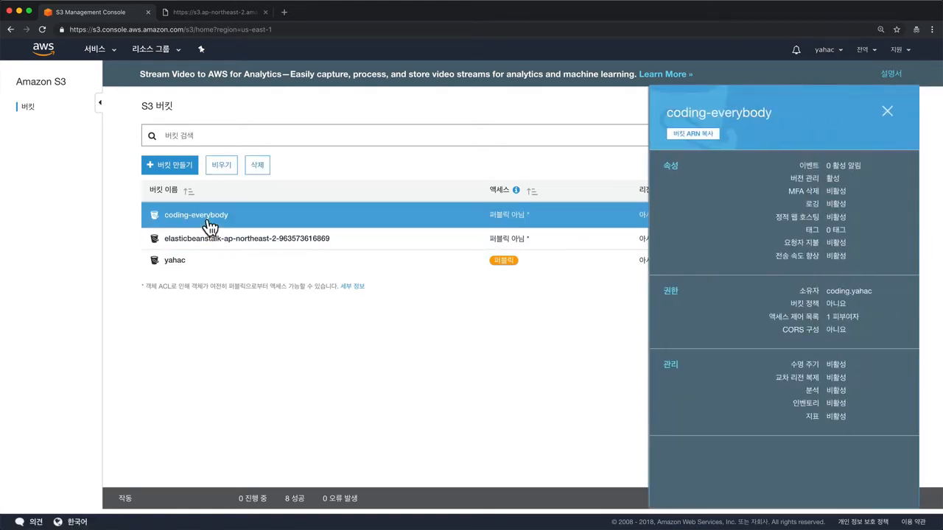
- Open the 중요한 디렉토리 folder in the coding-everybody bucket and show the details of 중요한 파일.txt
left_click(210, 221)
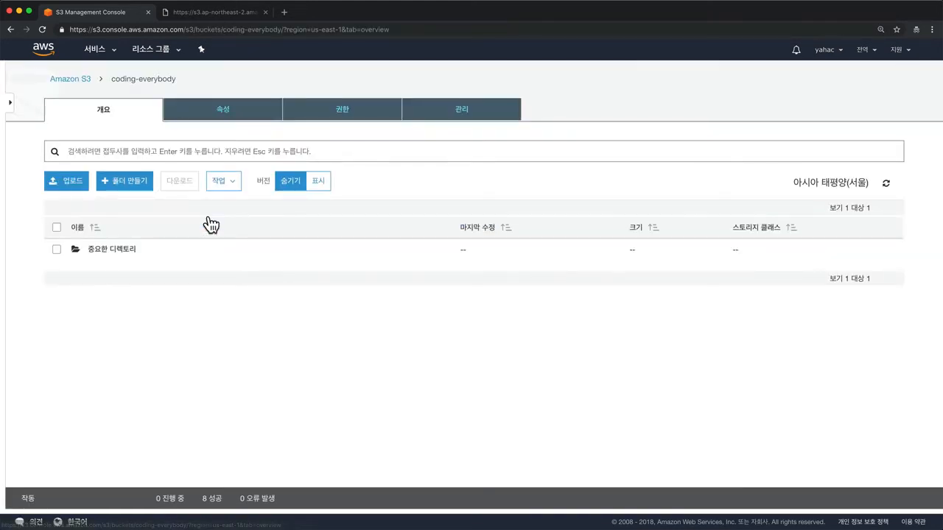
left_click(120, 250)
left_click(190, 262)
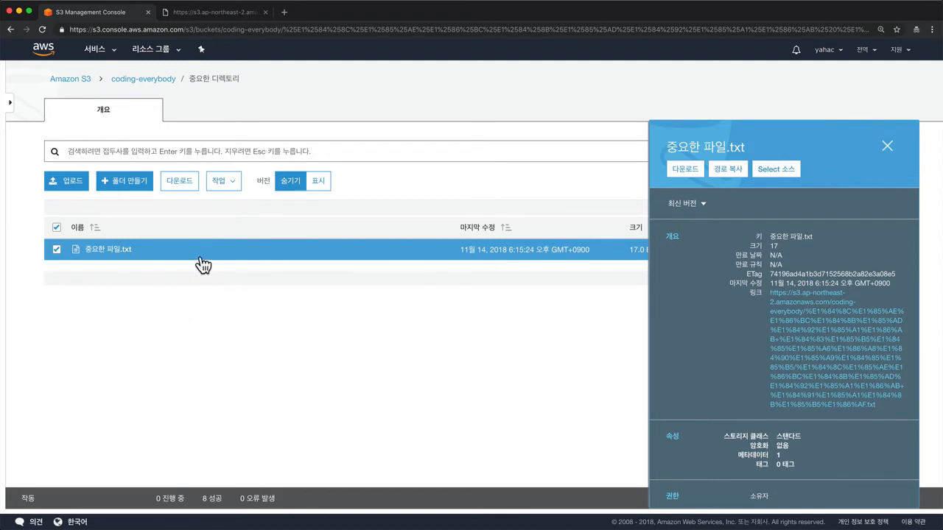
left_click(203, 263)
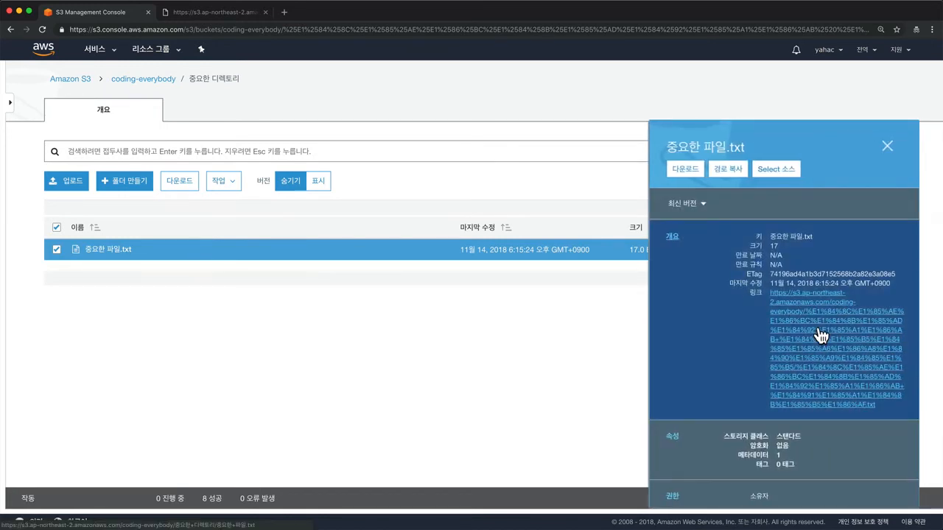
- Copy the object link of 중요한 파일.txt and load it in the other browser tab to test public access
right_click(820, 334)
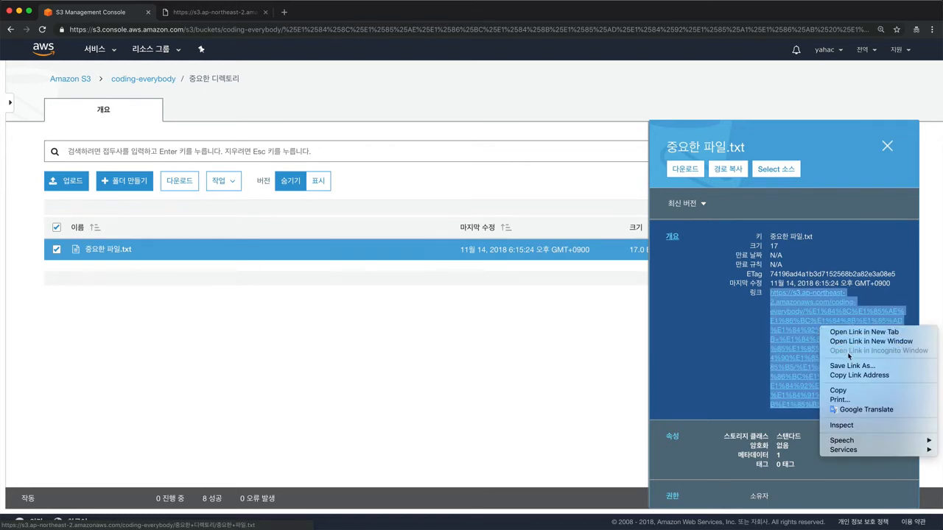
left_click(858, 375)
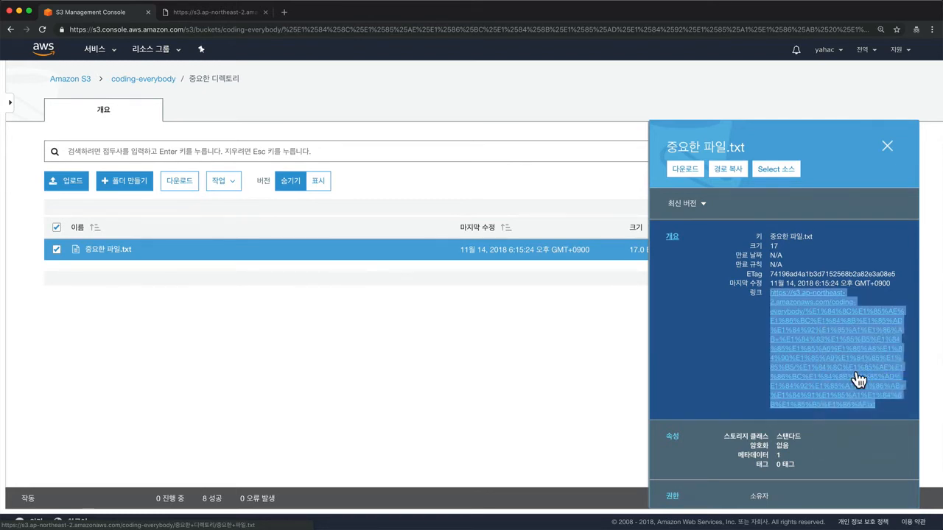
key("ctrl+Tab")
key("super+l")
key("super+v")
key("Return")
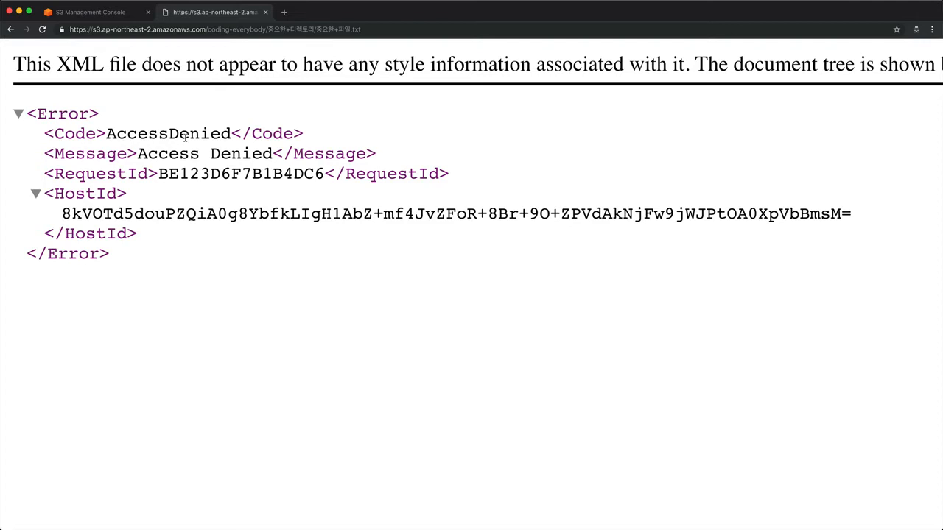
- Return to the S3 console and open the permissions page of 중요한 파일.txt from its details
left_click(102, 19)
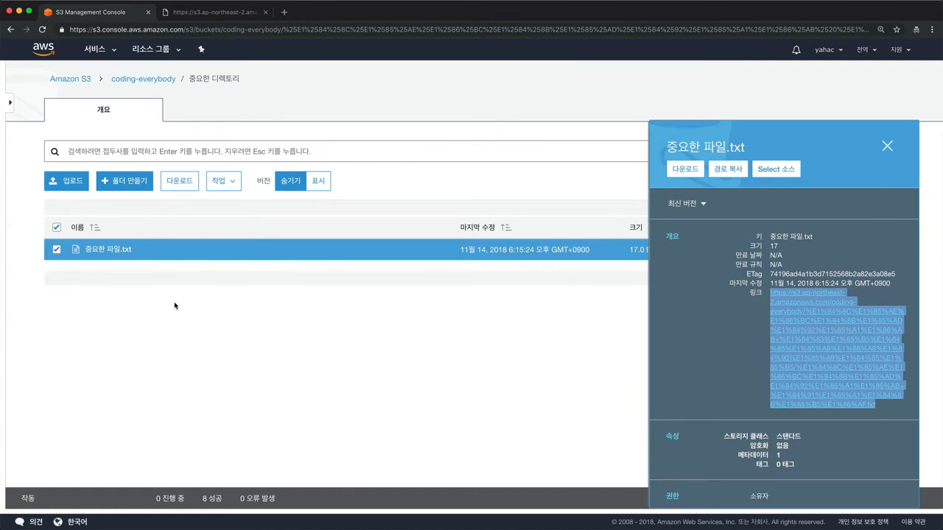
left_click(169, 260)
left_click(168, 260)
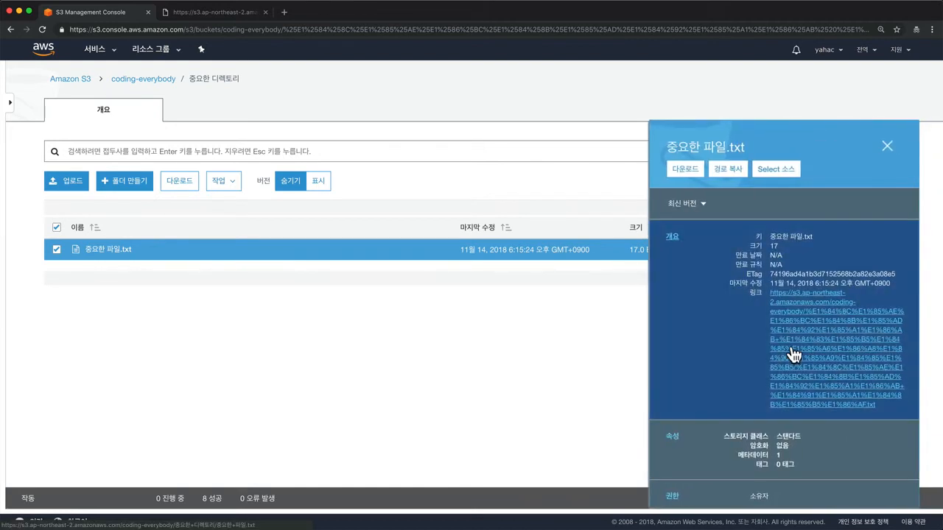
scroll(791, 353, "down", 3)
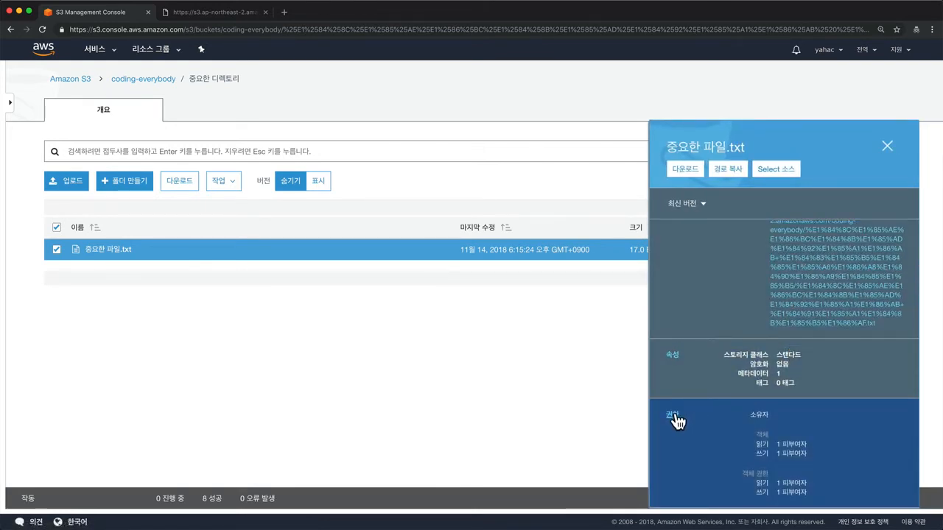
left_click(673, 415)
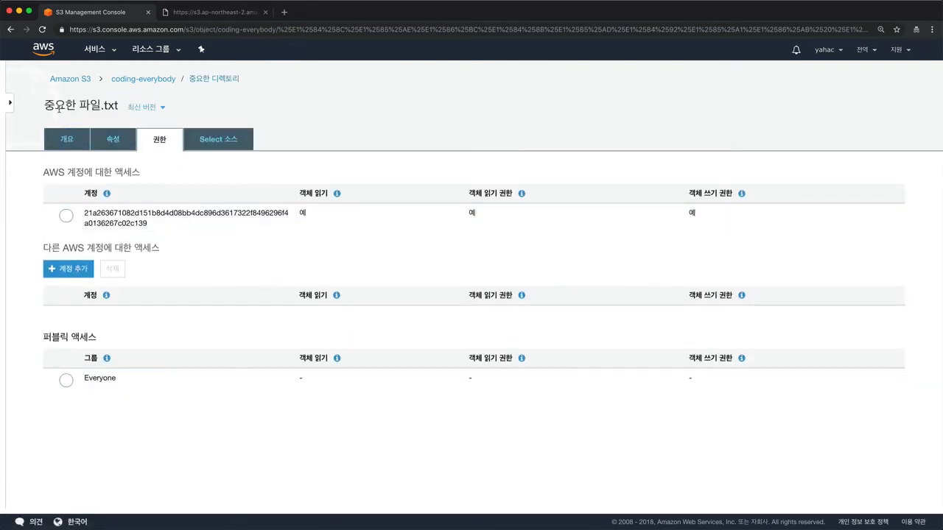
- Examine the owner account's read and write permissions on 중요한 파일.txt, and close them without changes
key("super+equal")
key("super+equal")
key("super+equal")
key("super+equal")
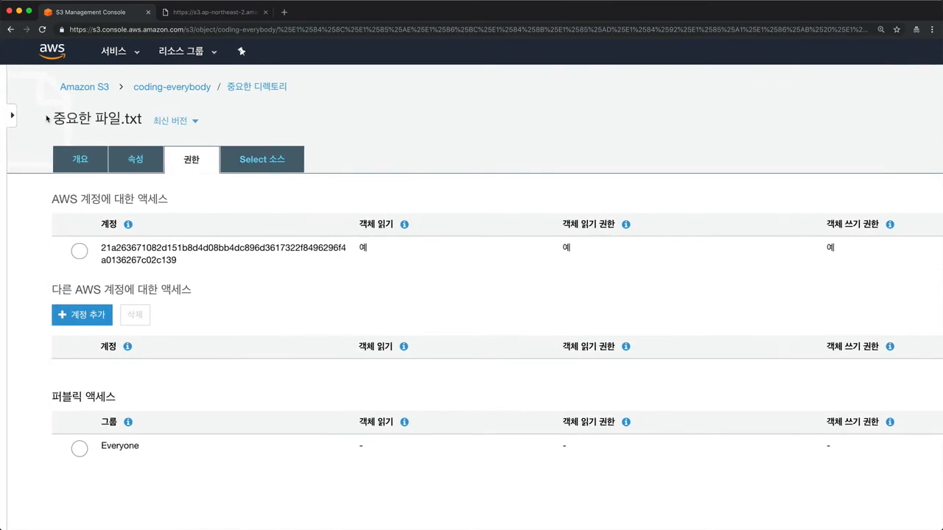
key("super+equal")
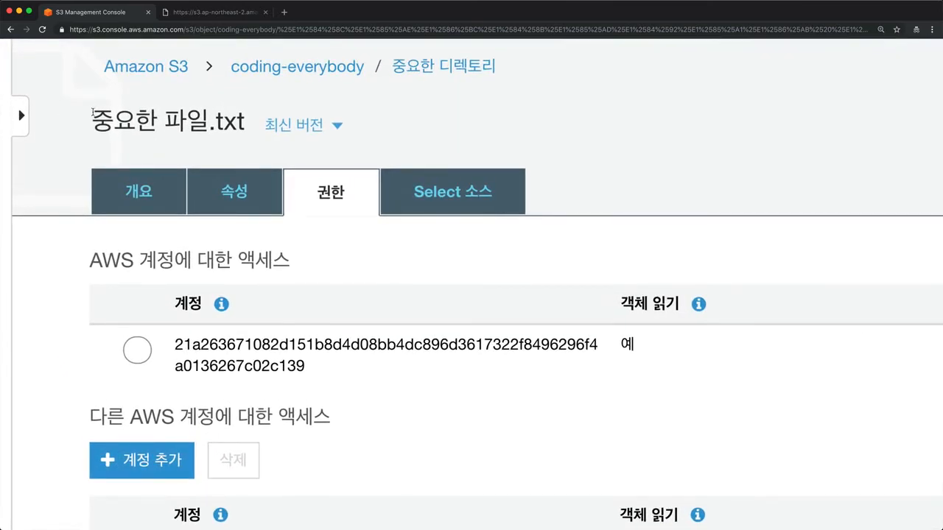
key("super+0")
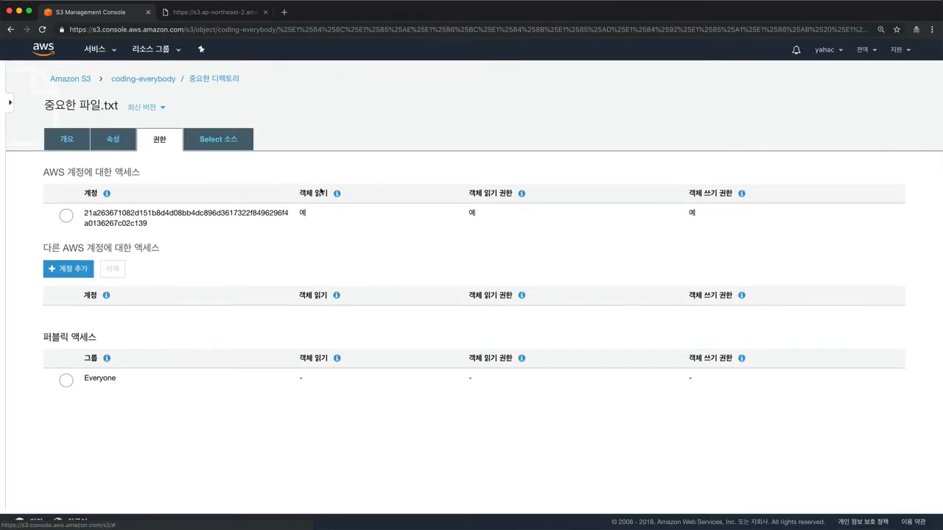
left_click(269, 233)
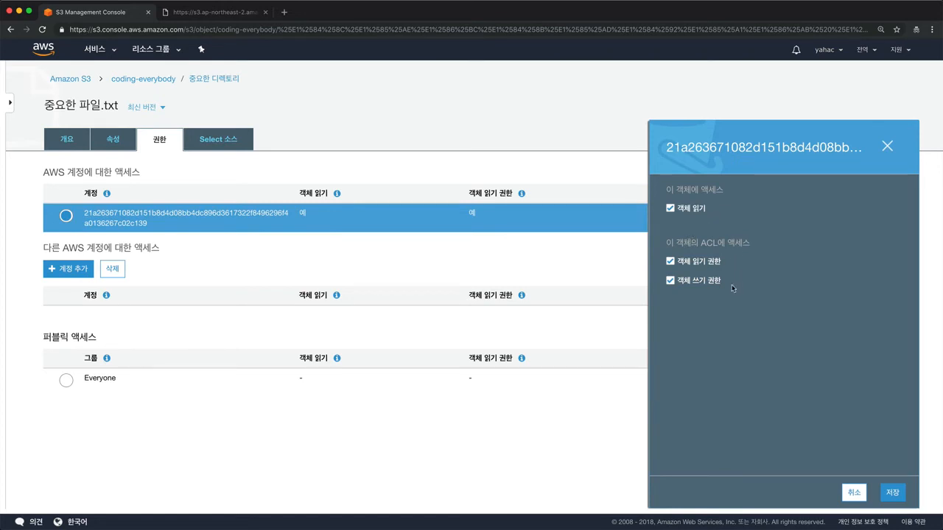
left_click(888, 147)
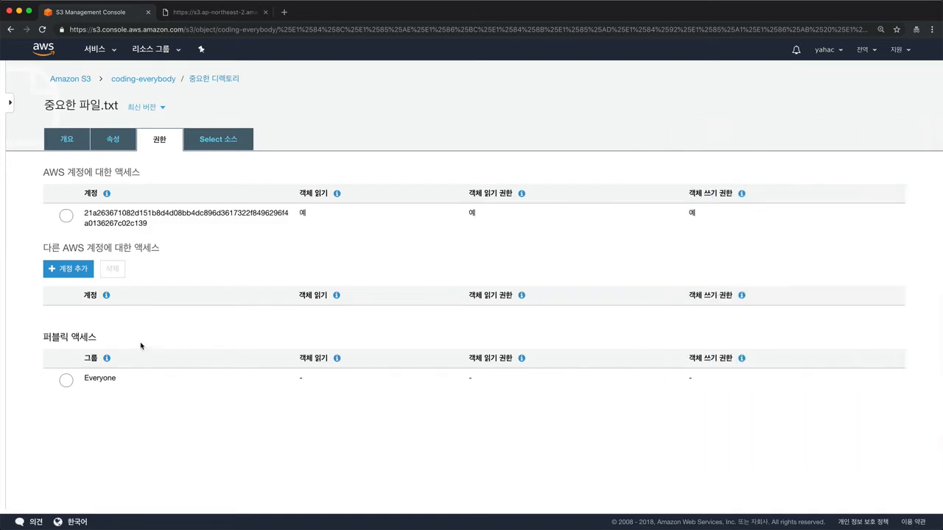
- Grant the Everyone group object read access (객체 읽기) to 중요한 파일.txt and save the permission
left_click(122, 395)
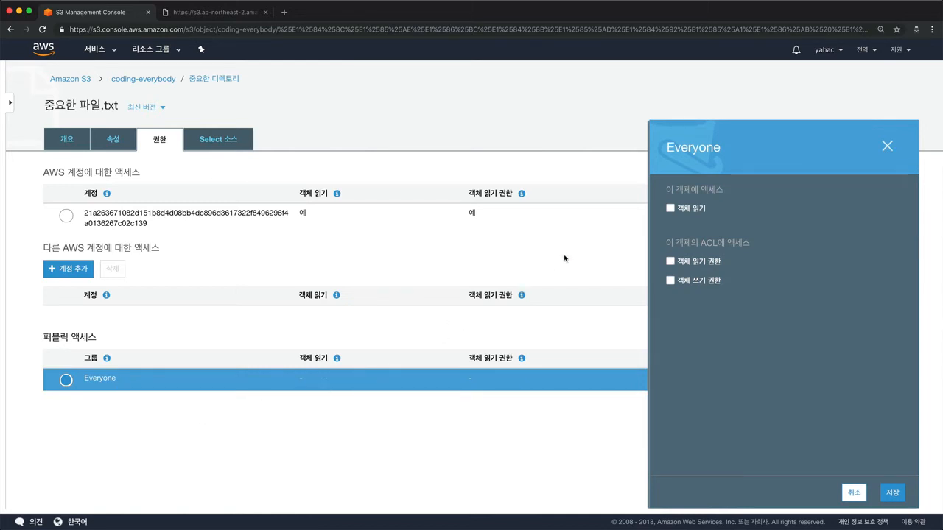
left_click(671, 209)
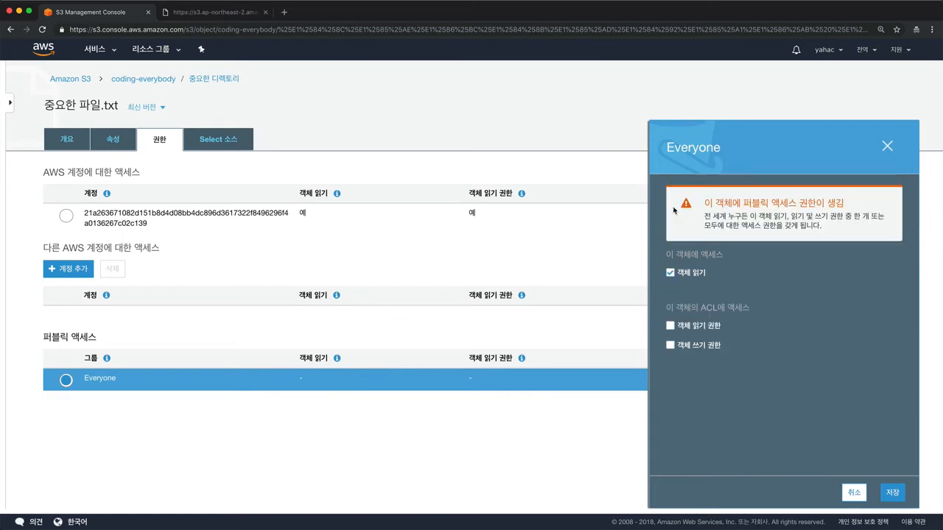
left_click(892, 495)
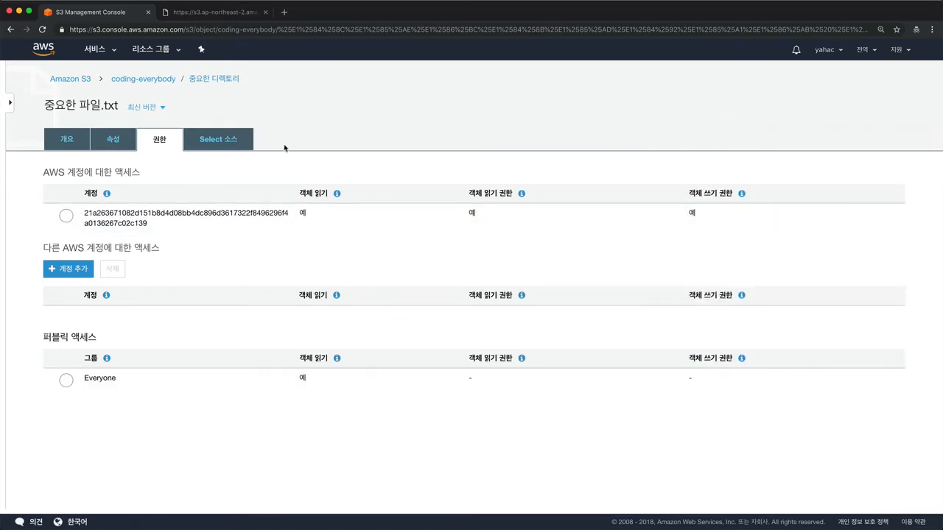
- Copy the link of 중요한 파일.txt again from its folder and reload it in the other tab to test Everyone's read access
left_click(217, 81)
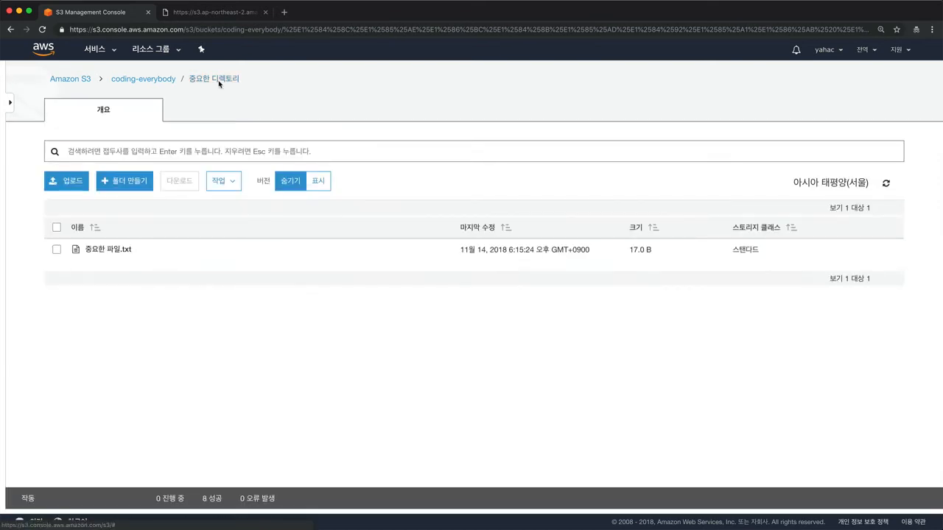
left_click(164, 255)
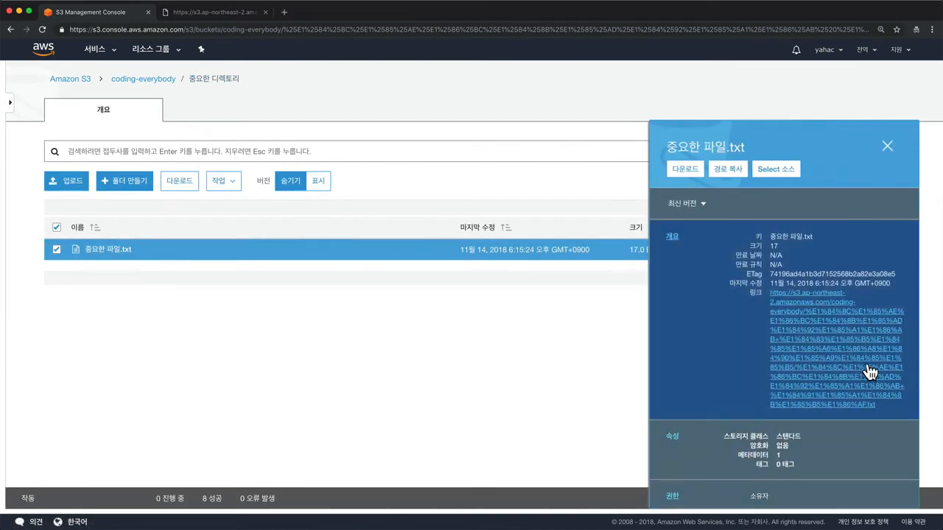
right_click(812, 373)
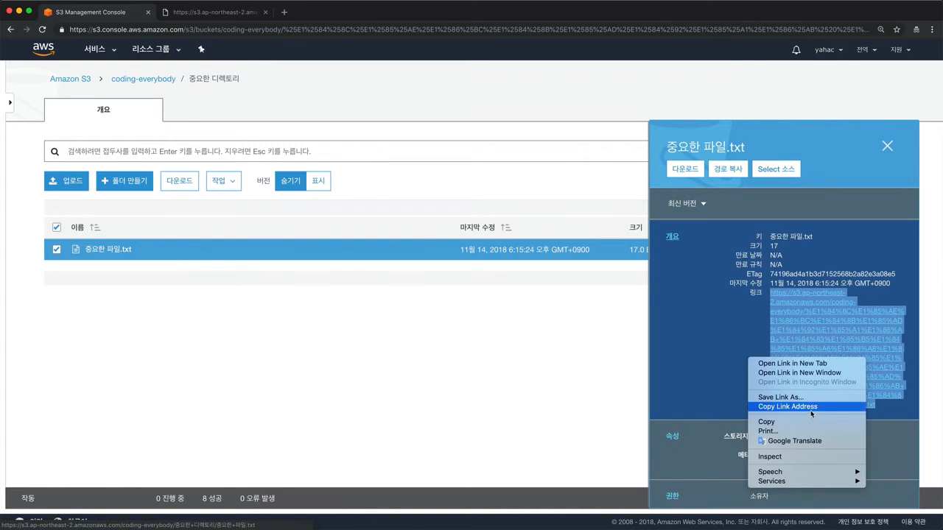
left_click(796, 407)
left_click(236, 13)
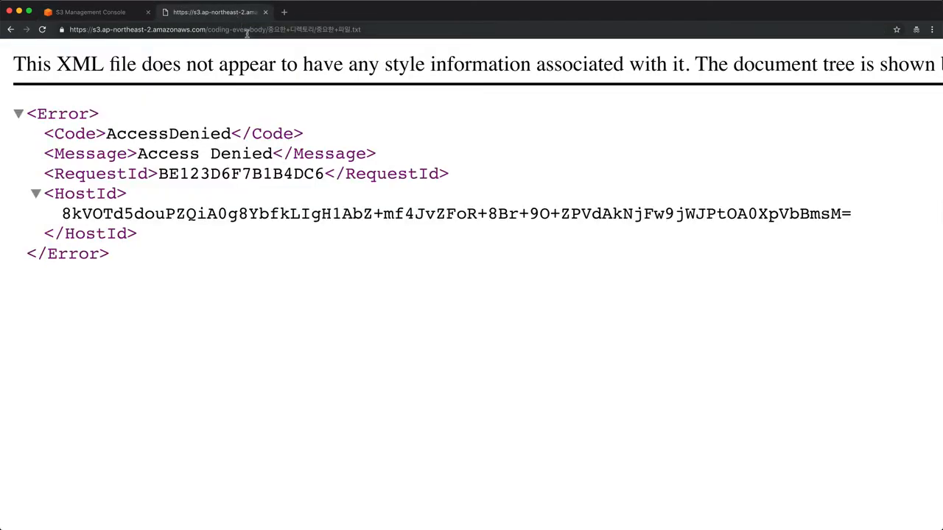
left_click(247, 31)
key("ctrl+v")
key("Return")
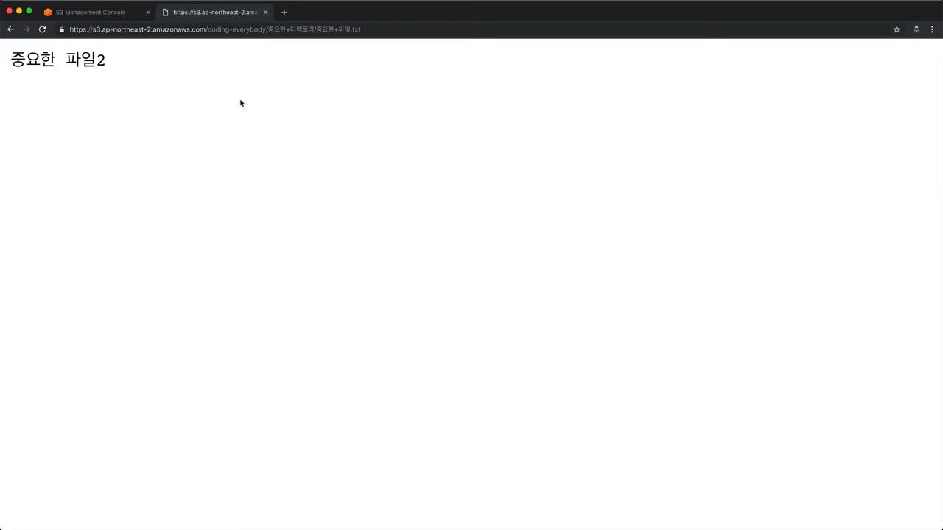
- Back in the S3 console, reopen the permissions of 중요한 파일.txt and review the Everyone group's access settings
left_click(118, 19)
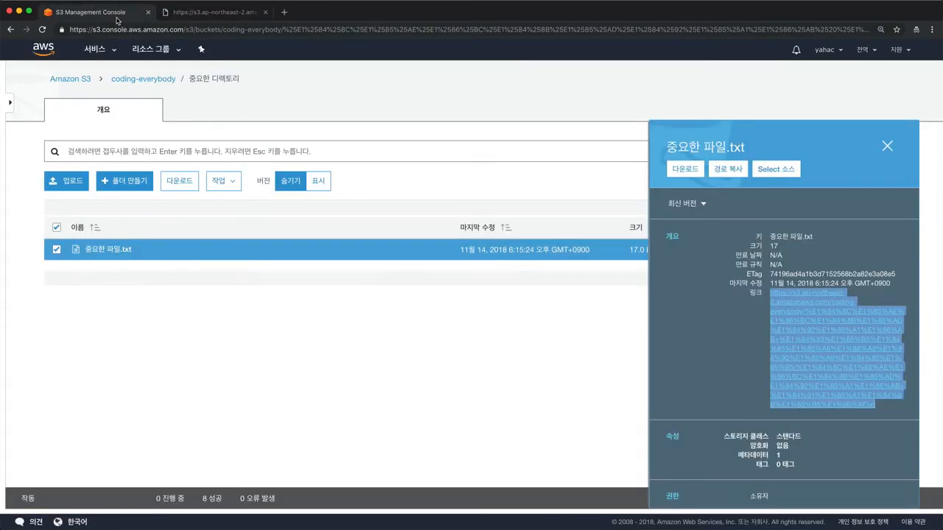
left_click(207, 326)
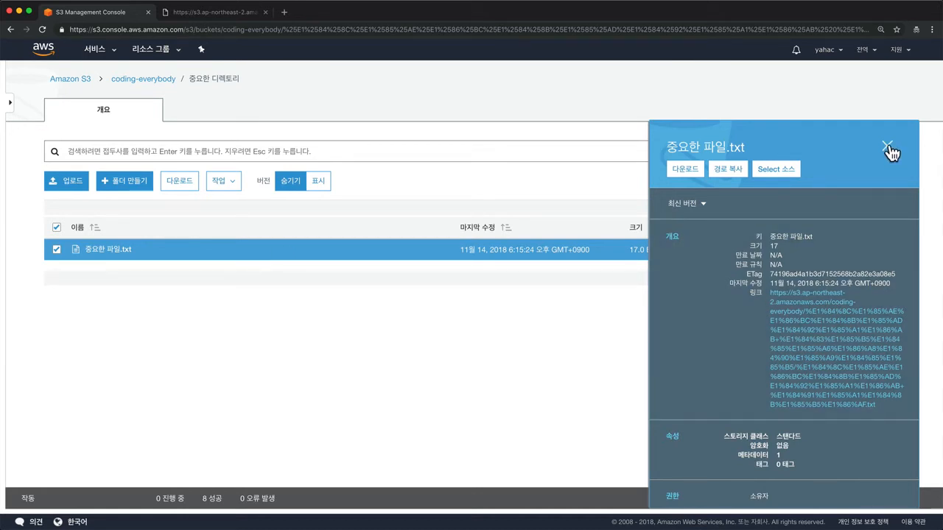
left_click(888, 147)
right_click(324, 254)
left_click(328, 256)
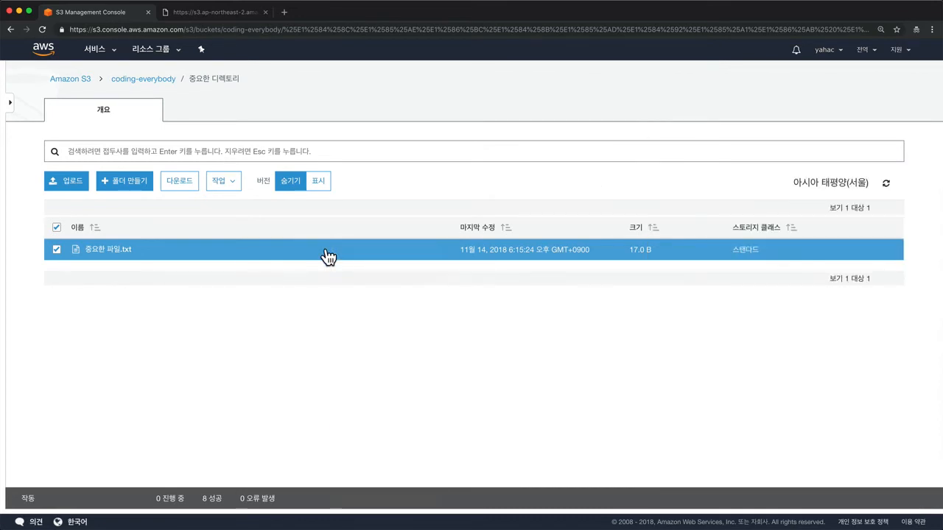
left_click(343, 259)
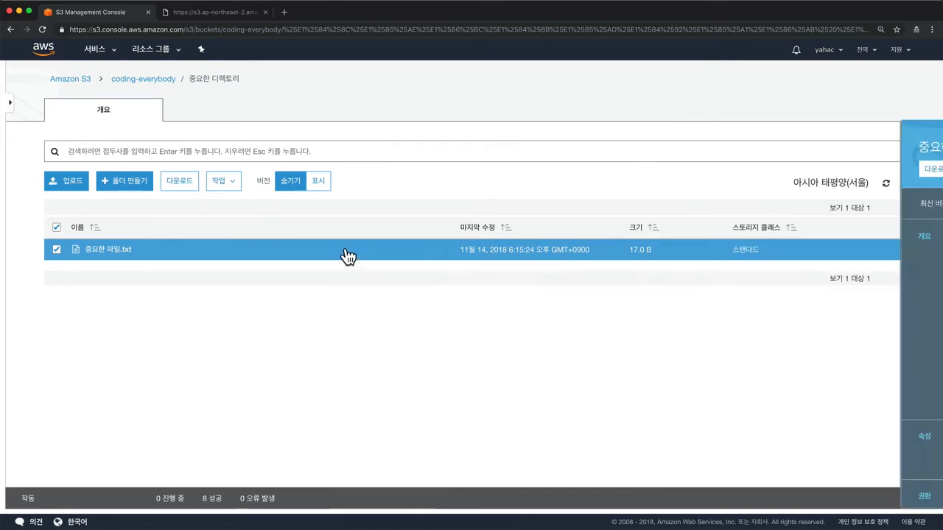
scroll(800, 362, "down", 3)
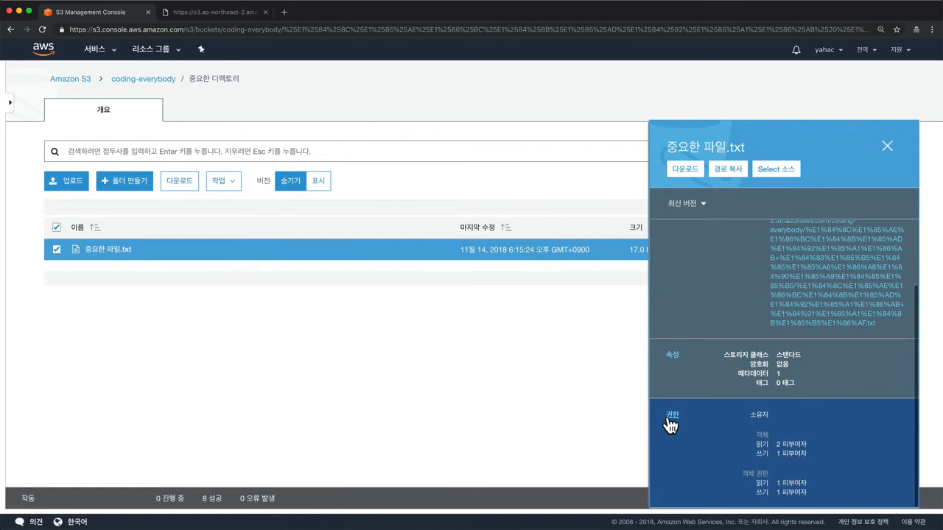
left_click(671, 417)
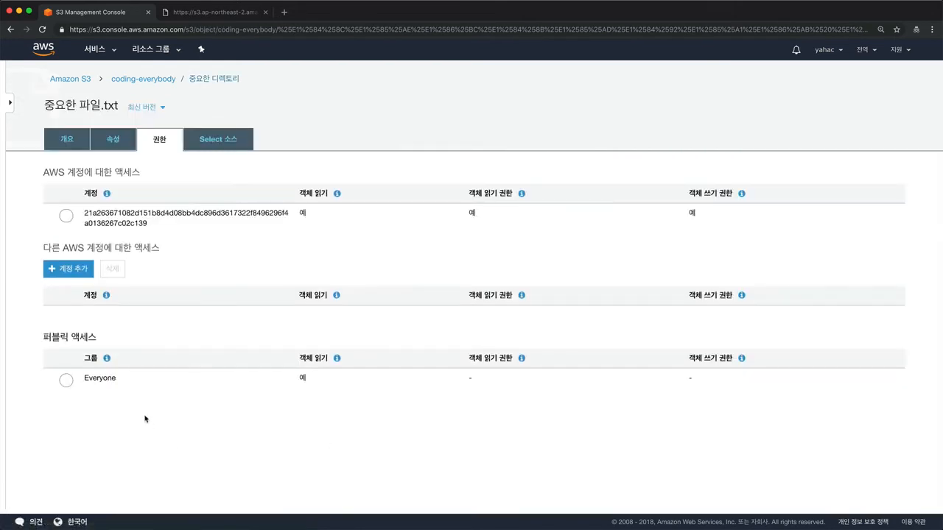
left_click(124, 384)
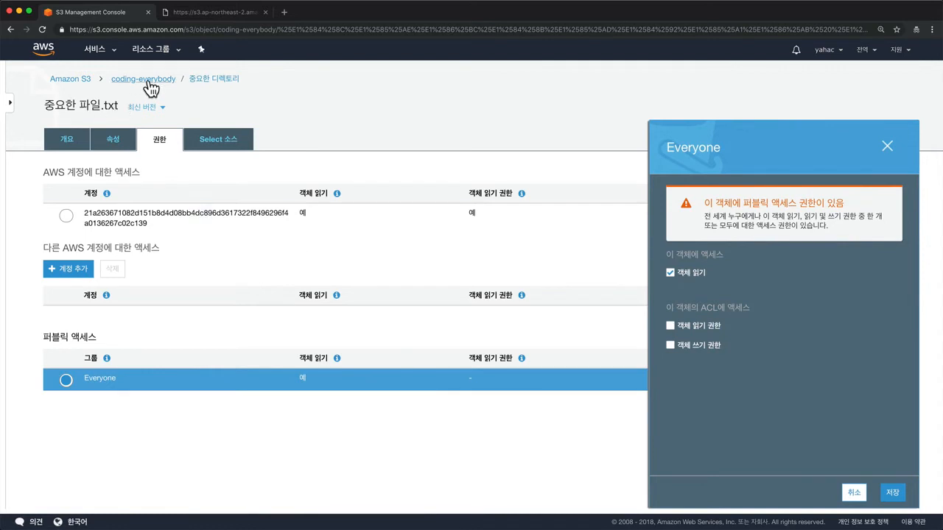
- Return to the 중요한 디렉토리 folder and make 중요한 파일.txt public with the 퍼블릭으로 설정 action
left_click(211, 85)
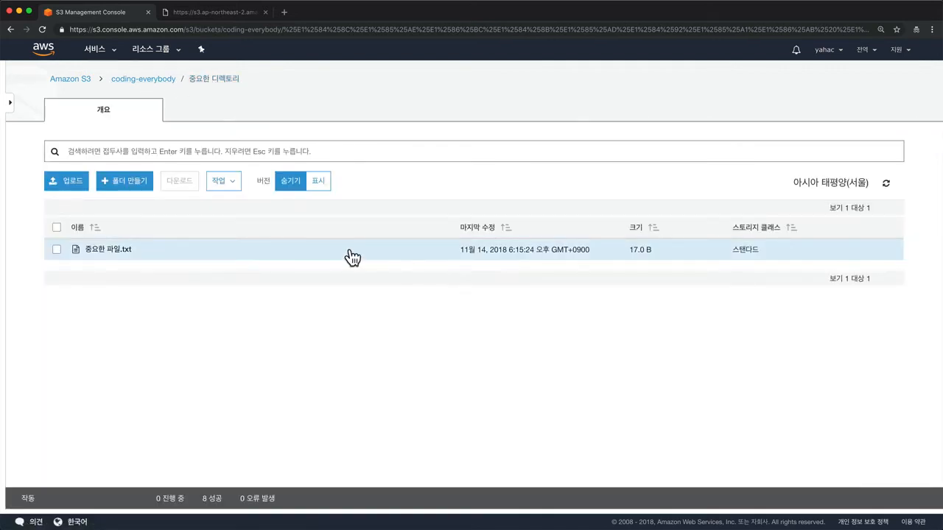
left_click(351, 256)
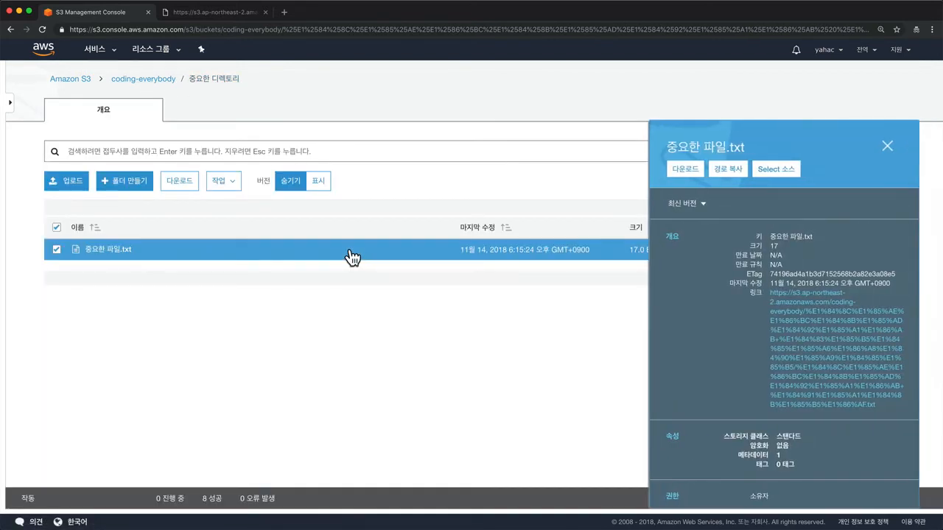
right_click(352, 256)
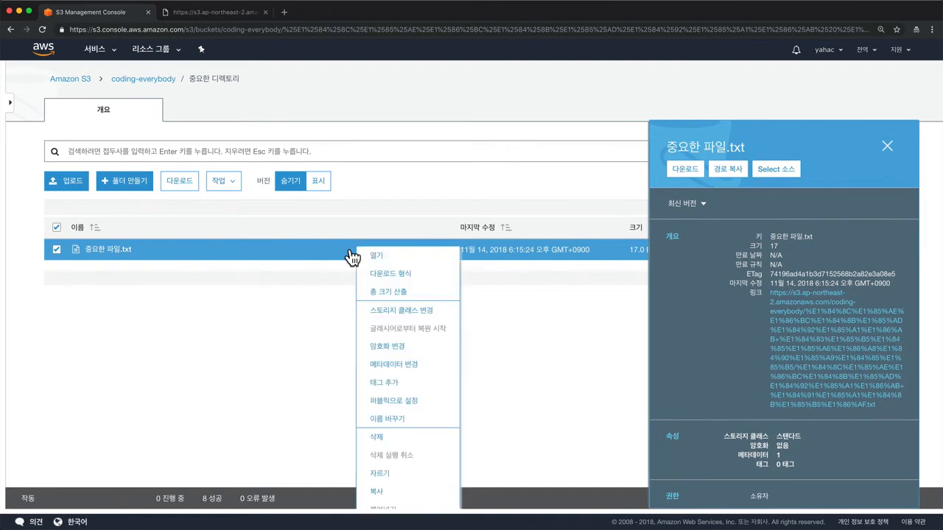
left_click(419, 407)
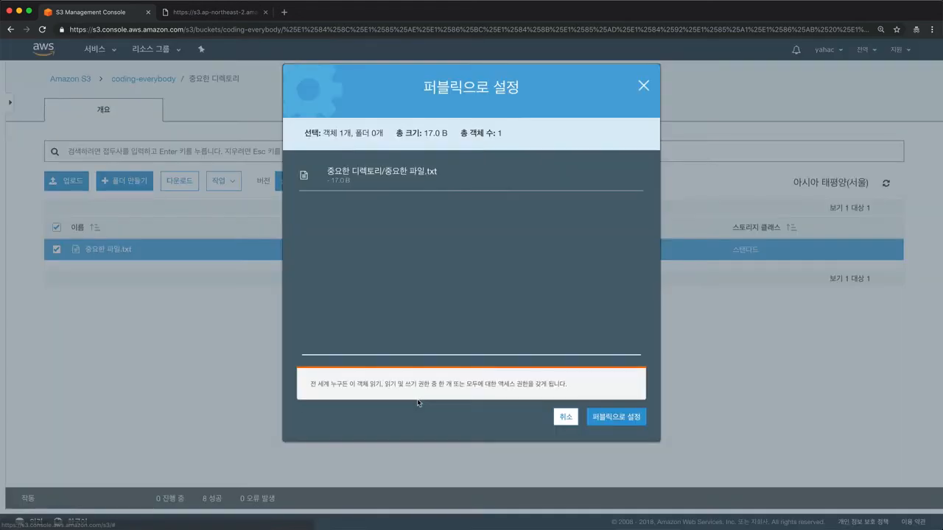
left_click(621, 422)
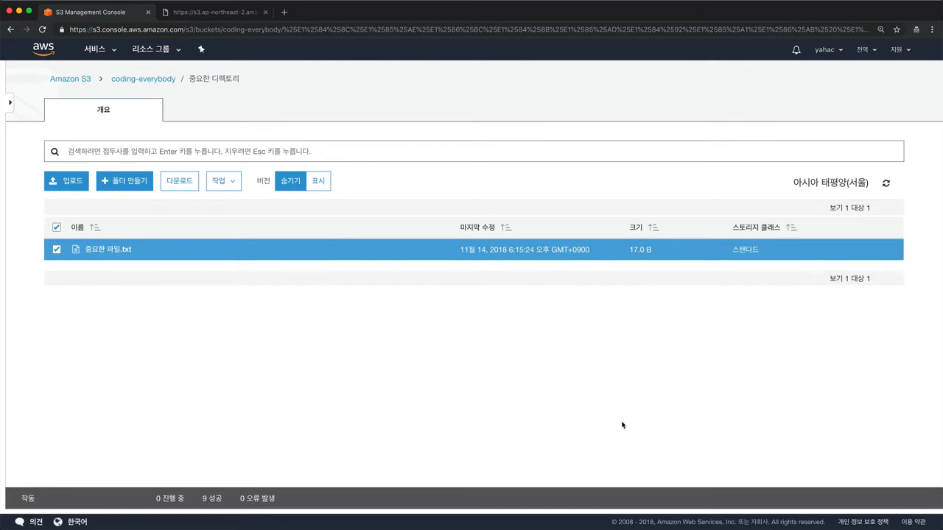
- Open the properties (속성) of 중요한 파일.txt and bring up its storage class (스토리지 클래스) settings
left_click(210, 263)
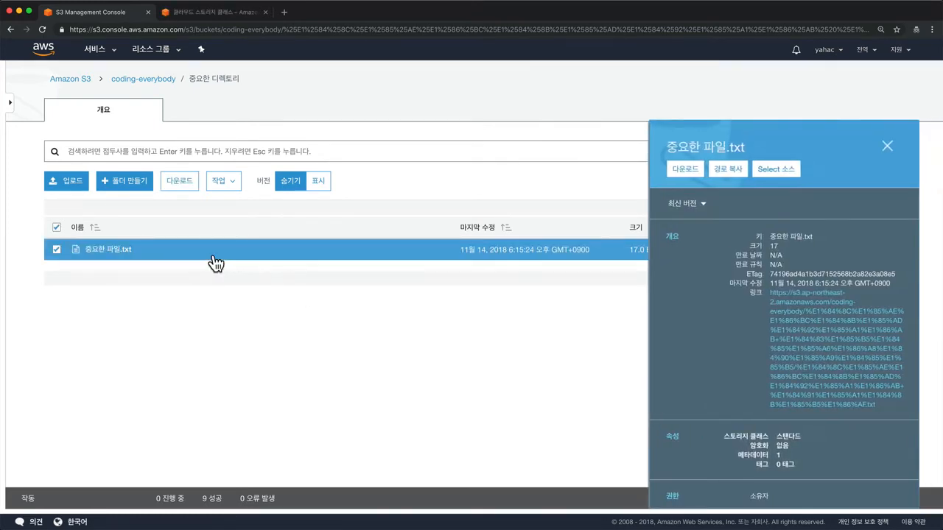
scroll(694, 369, "down", 3)
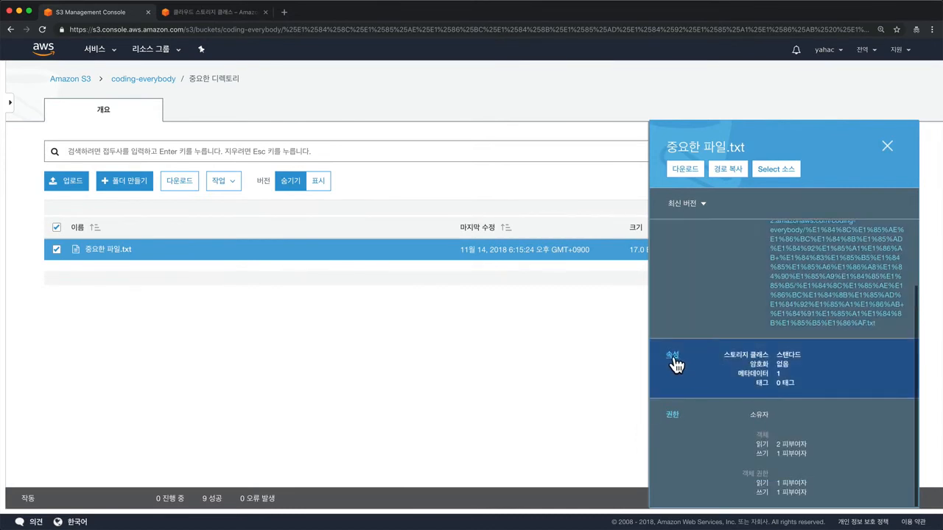
left_click(673, 357)
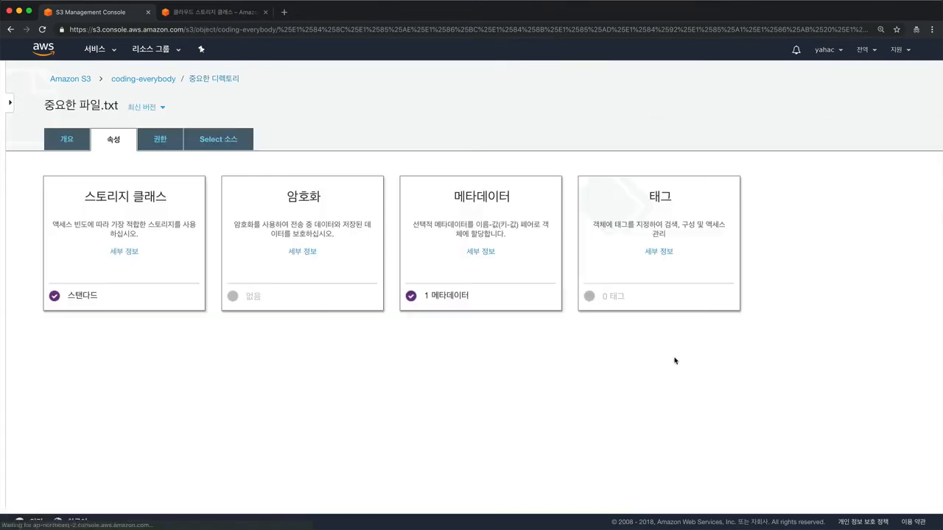
left_click(136, 200)
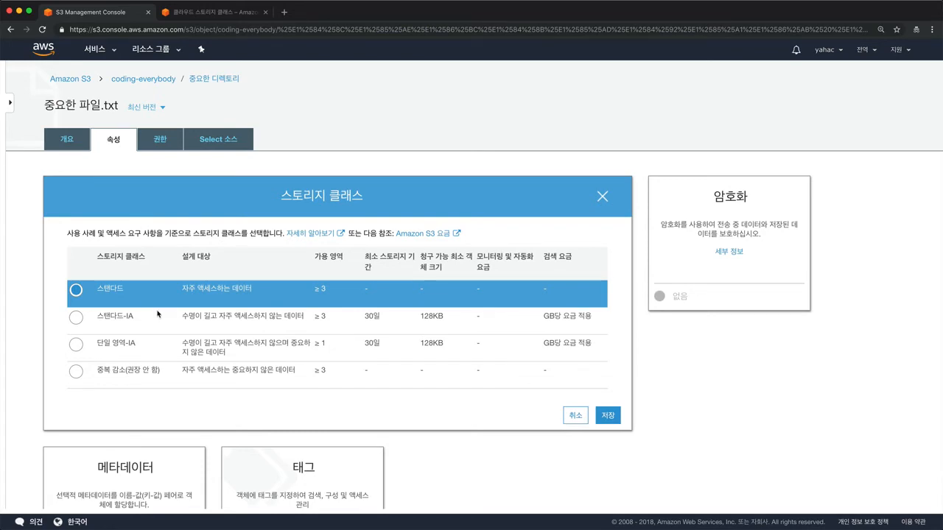
scroll(157, 314, "up", 3)
scroll(157, 314, "left", 1)
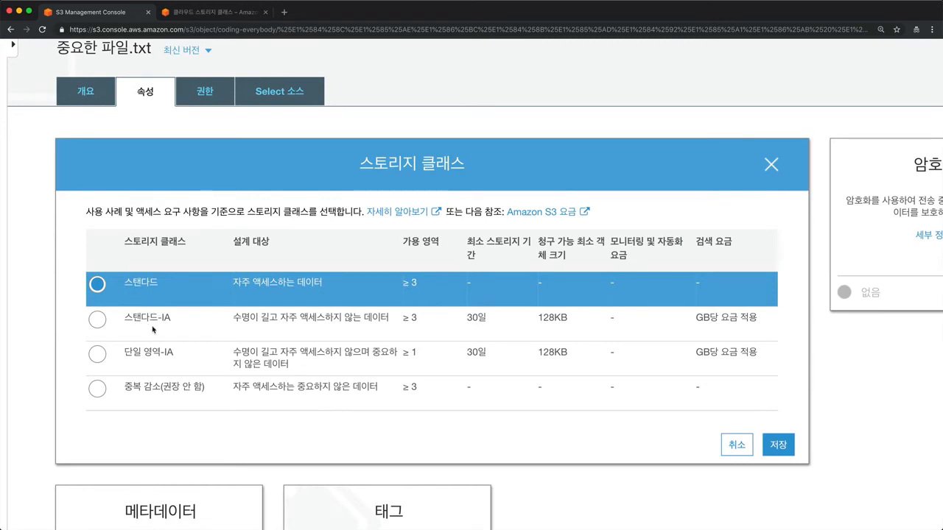
- Go through the 스탠다드-IA, 단일 영역-IA and 중복 감소(권장 안 함) storage class options in turn
left_click(151, 325)
left_click(151, 354)
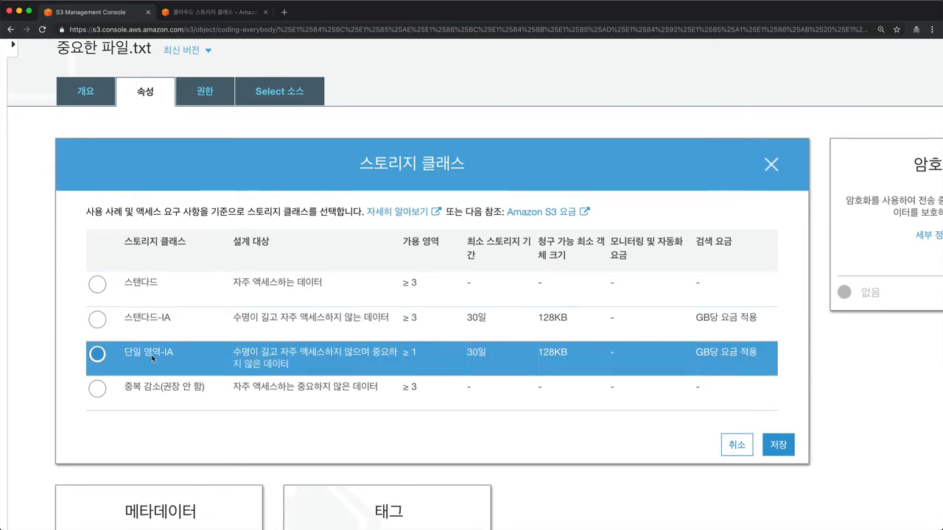
left_click(153, 392)
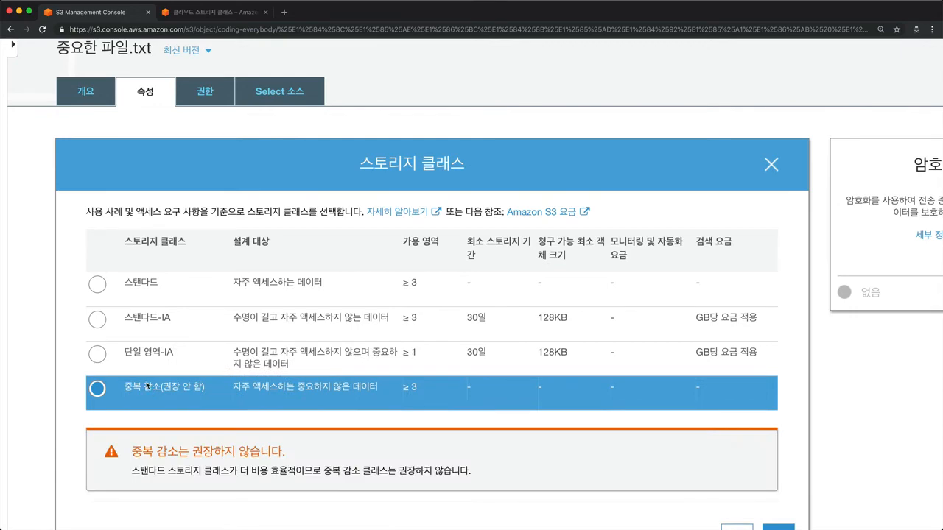
scroll(279, 369, "down", 3)
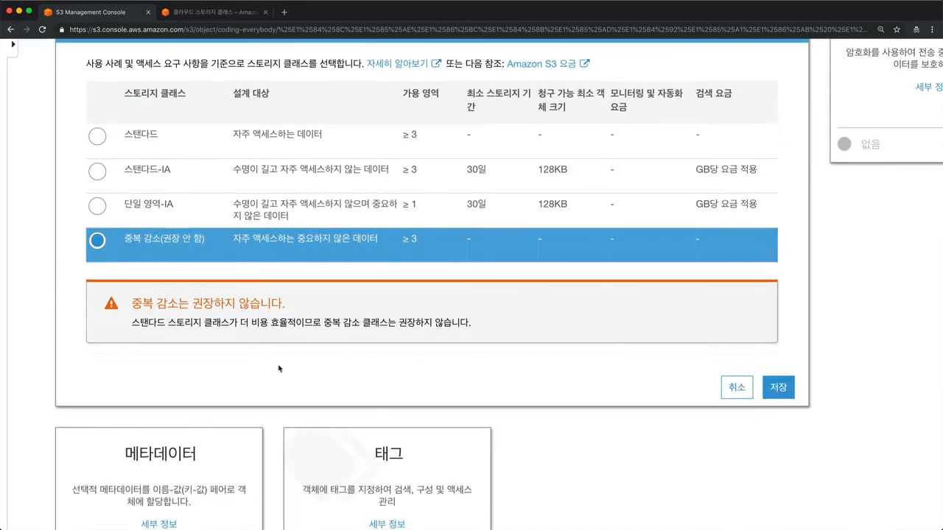
scroll(278, 369, "up", 2)
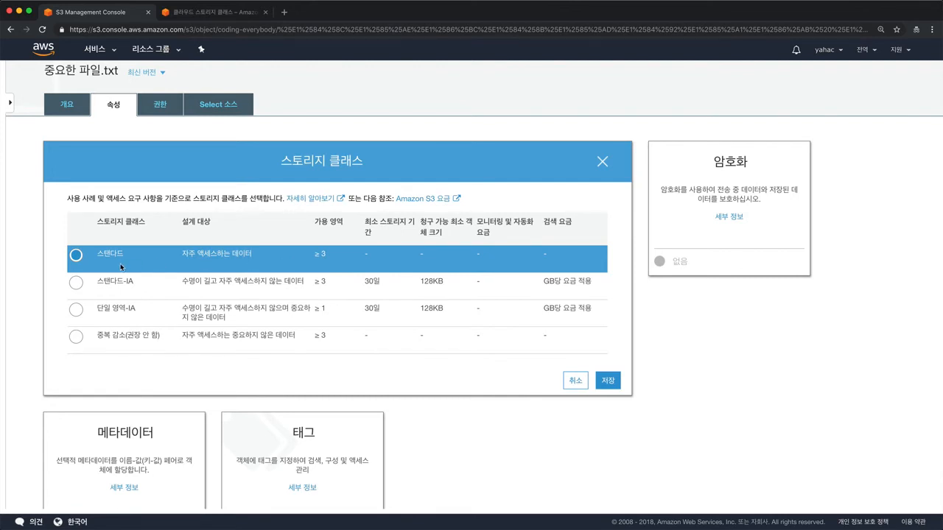
- Compare the intended data use of the 단일 영역-IA, 스탠다드-IA and 스탠다드 storage classes, ending on 스탠다드-IA
left_click(158, 313)
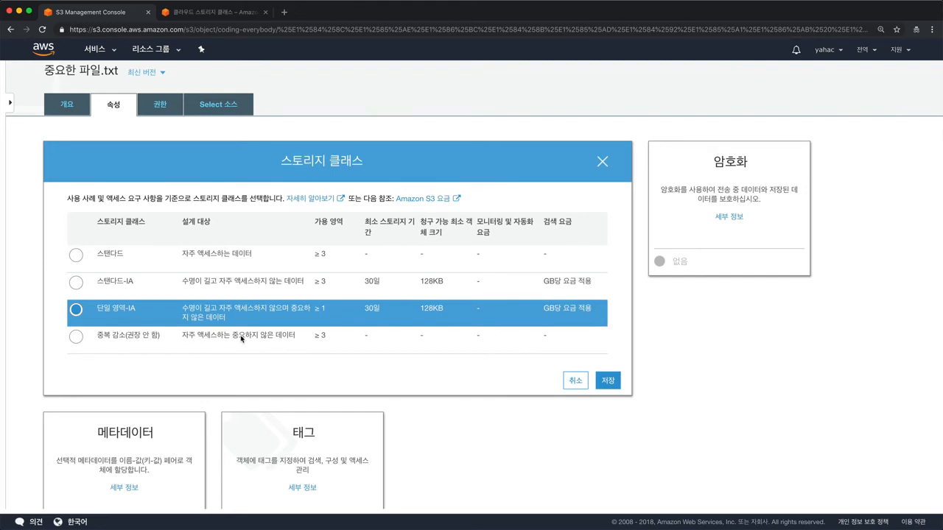
left_click(238, 299)
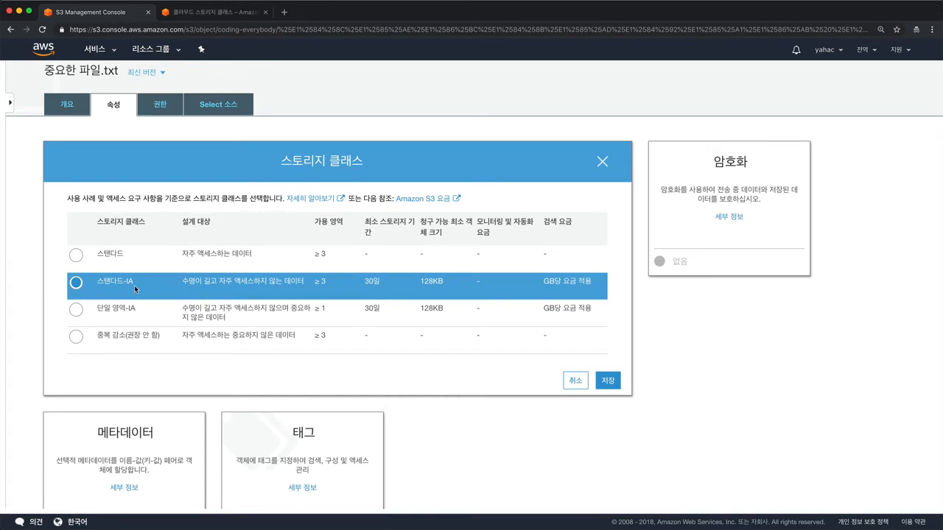
scroll(135, 287, "up", 5)
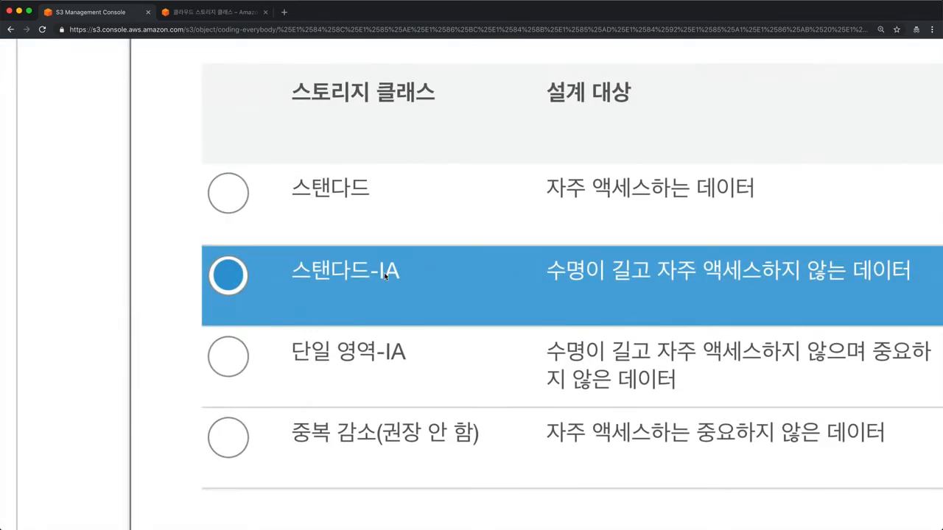
left_click_drag(381, 276, 394, 277)
left_click(388, 219)
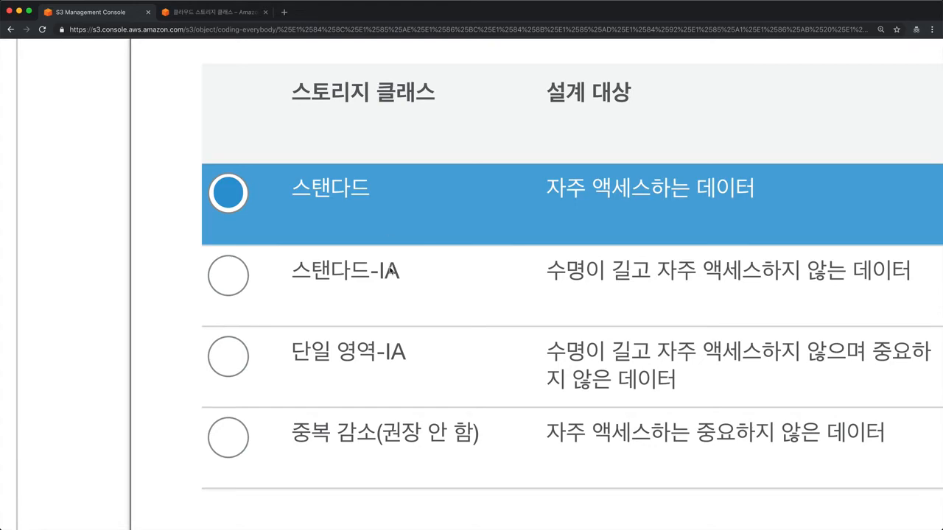
left_click(394, 287)
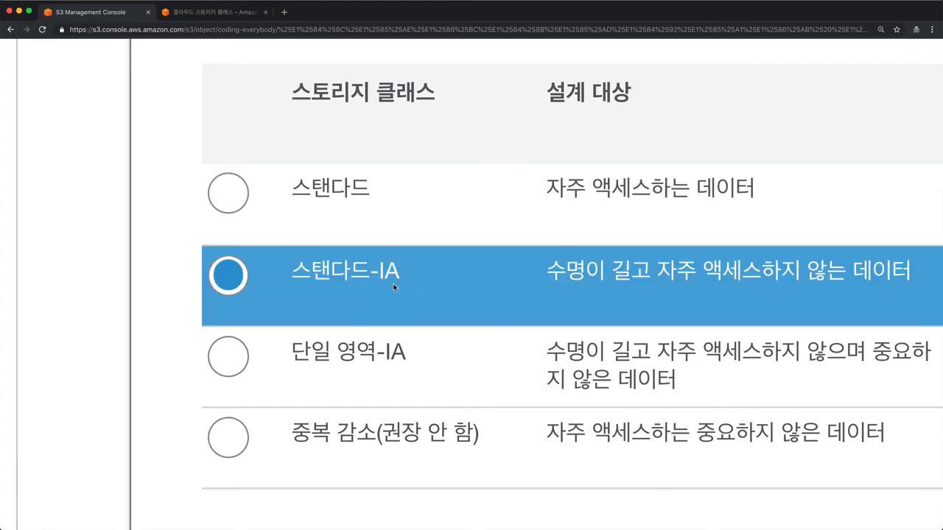
scroll(394, 288, "down", 5)
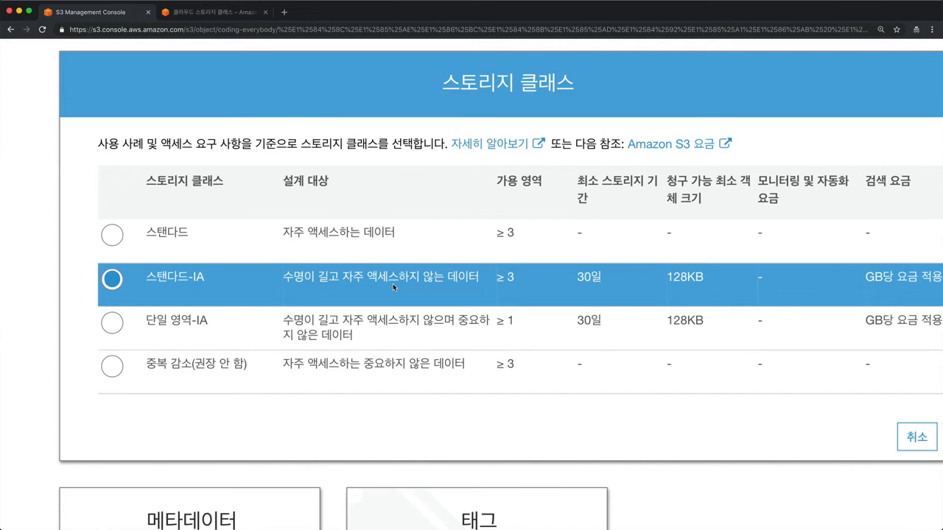
- Alternate between 단일 영역-IA, 스탠다드-IA and 스탠다드 to compare their availability zones and retrieval fees
left_click(209, 327)
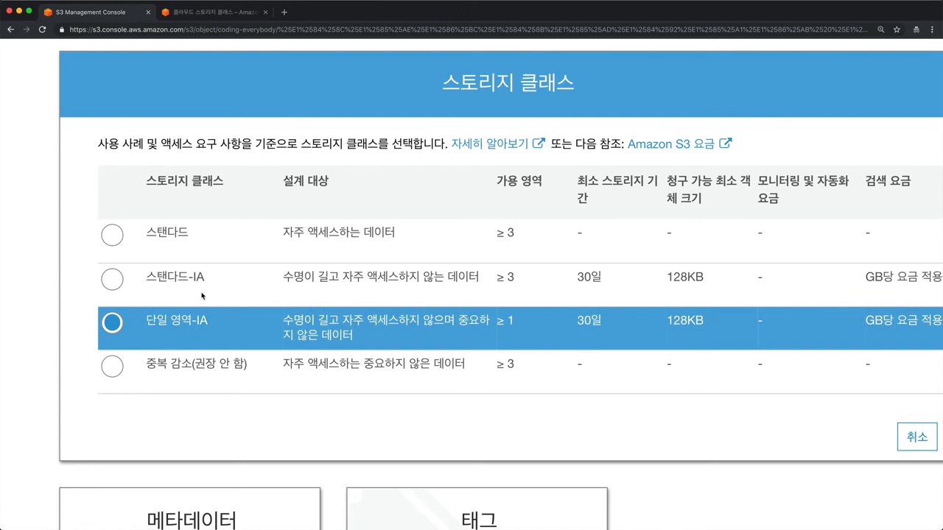
left_click(202, 293)
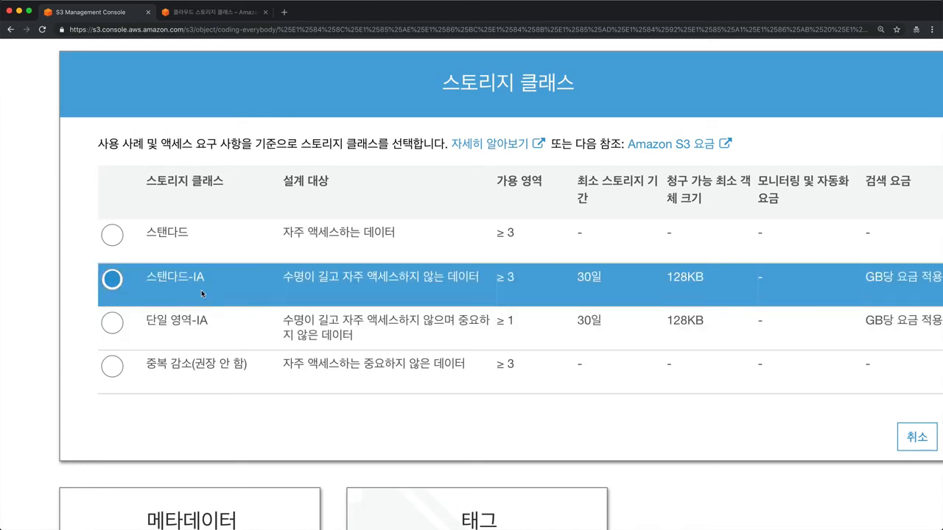
left_click(210, 317)
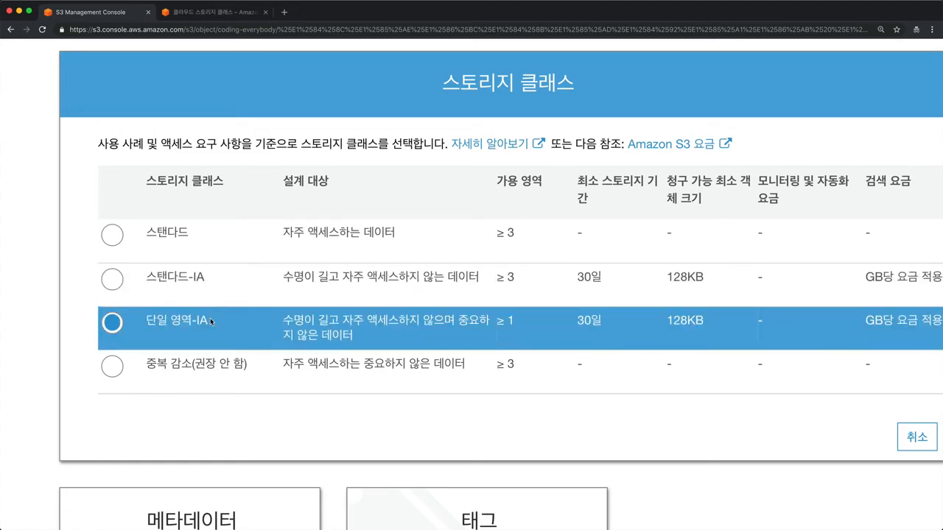
left_click(217, 228)
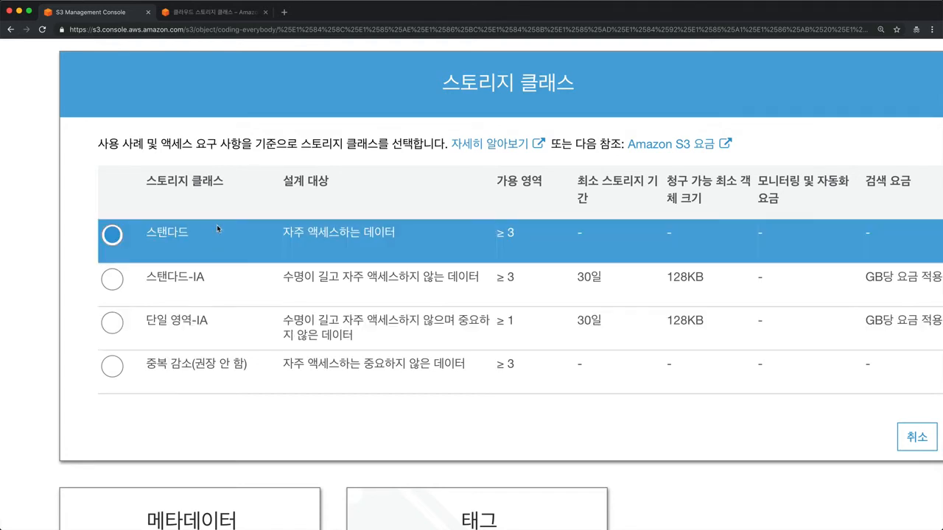
left_click(216, 277)
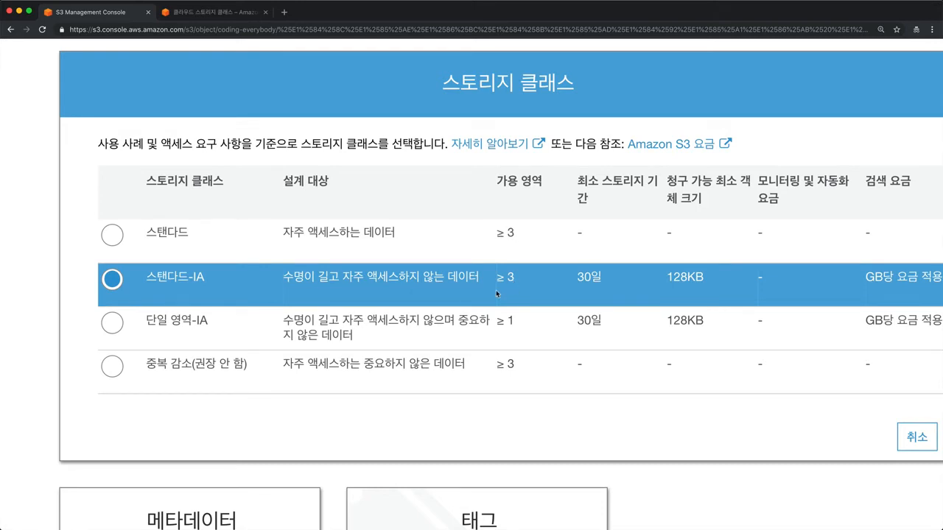
left_click(475, 332)
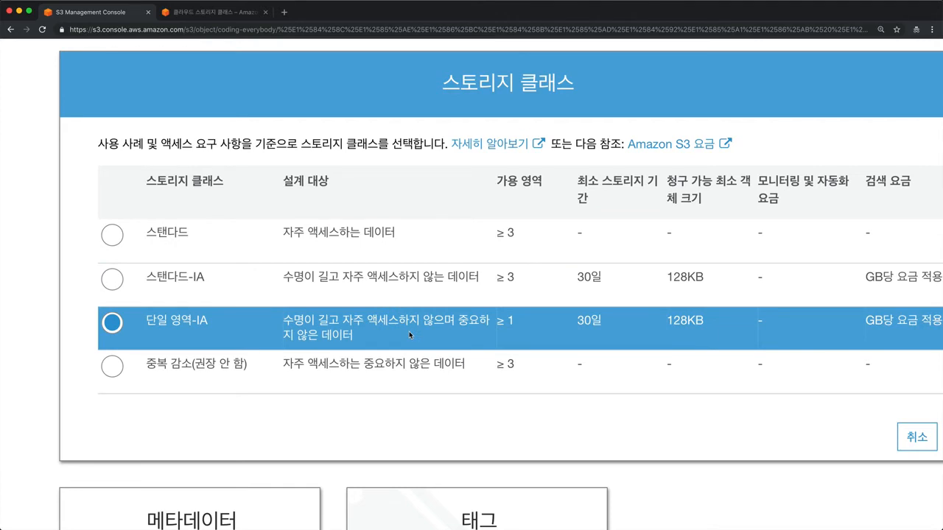
- Select 중복 감소(권장 안 함) to review its recommendation notice, and return the selection to 단일 영역-IA
left_click(369, 390)
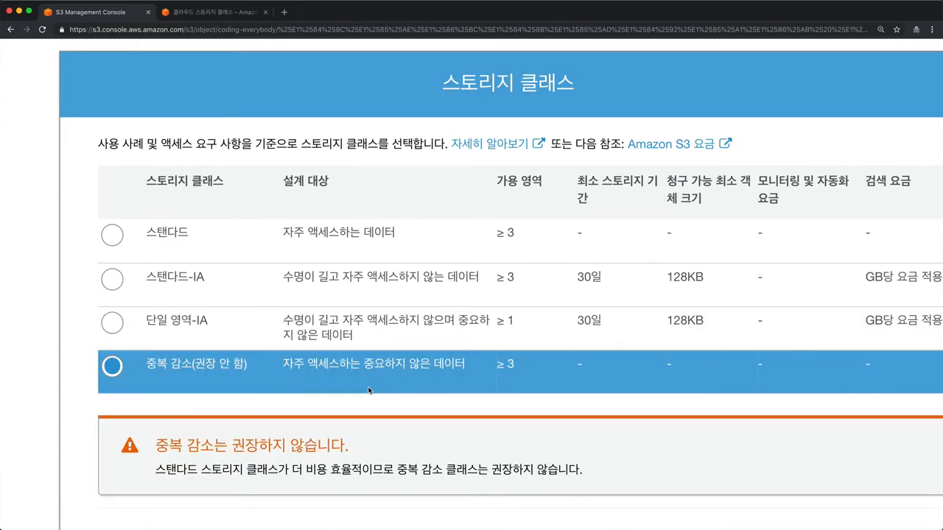
scroll(369, 390, "down", 5)
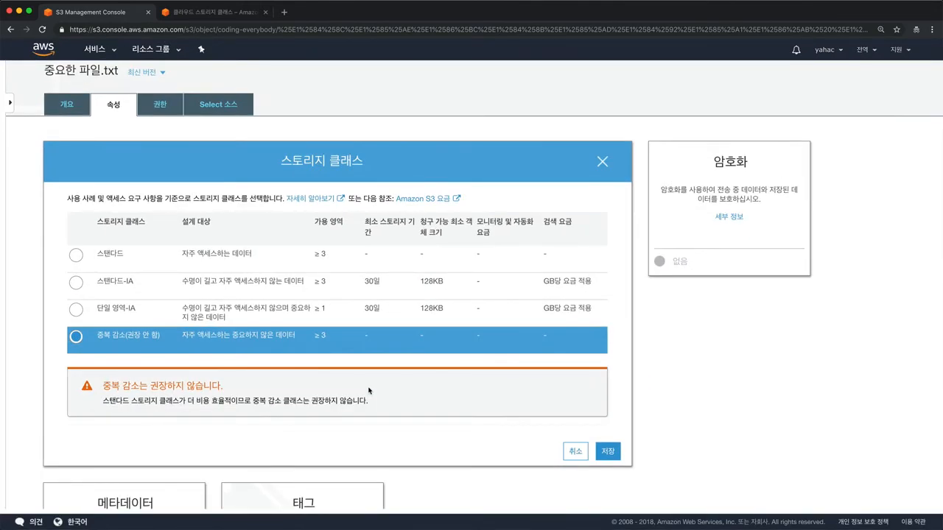
left_click(300, 312)
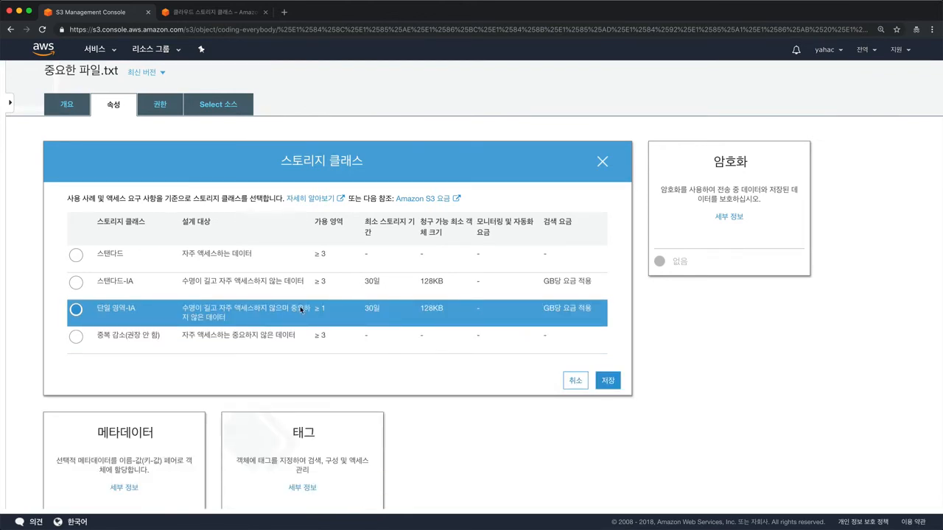
- Switch to the Amazon S3 product site in the other tab and find the comparison table on its 스토리지 클래스 page
key("ctrl+Tab")
scroll(225, 211, "down", 5)
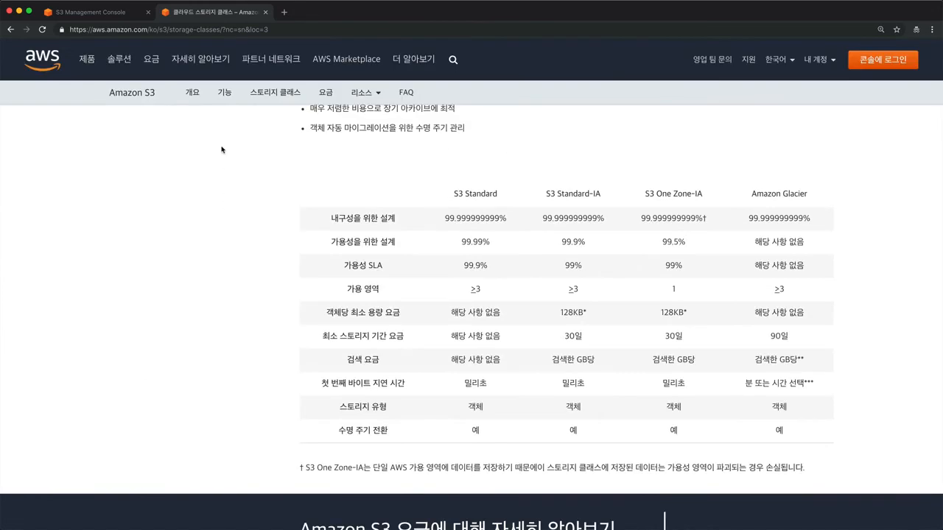
left_click(196, 105)
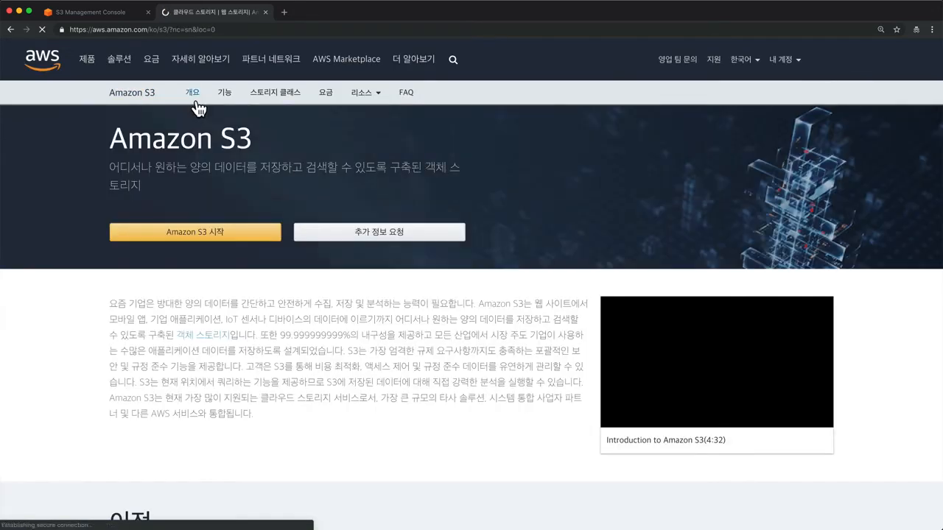
left_click(274, 95)
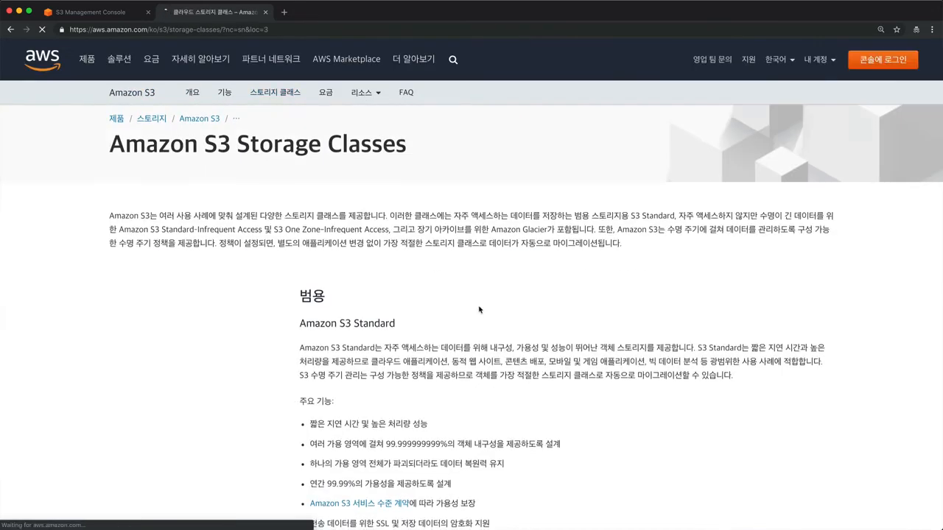
scroll(479, 309, "down", 15)
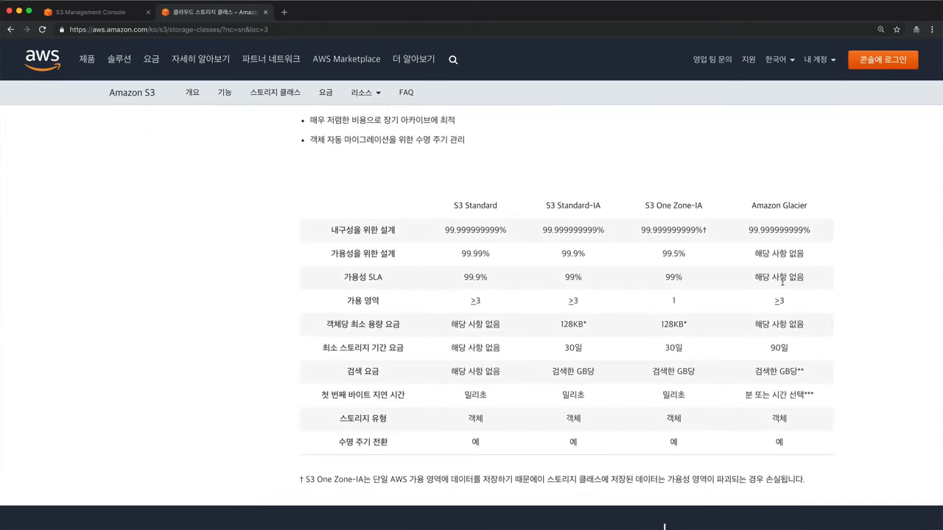
scroll(783, 280, "up", 3)
scroll(838, 218, "up", 1)
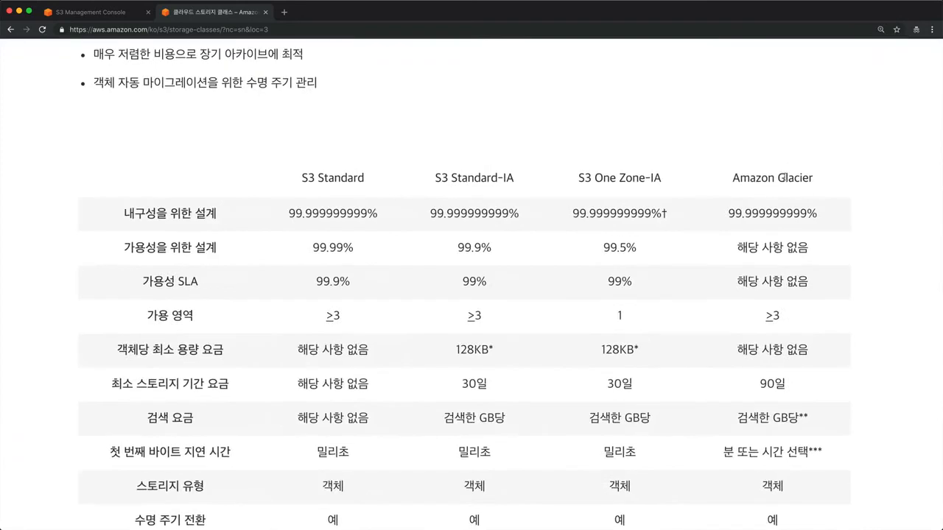
- Highlight Glacier in the storage class comparison table and examine the Amazon Glacier column
left_click_drag(735, 177, 813, 179)
double_click(791, 178)
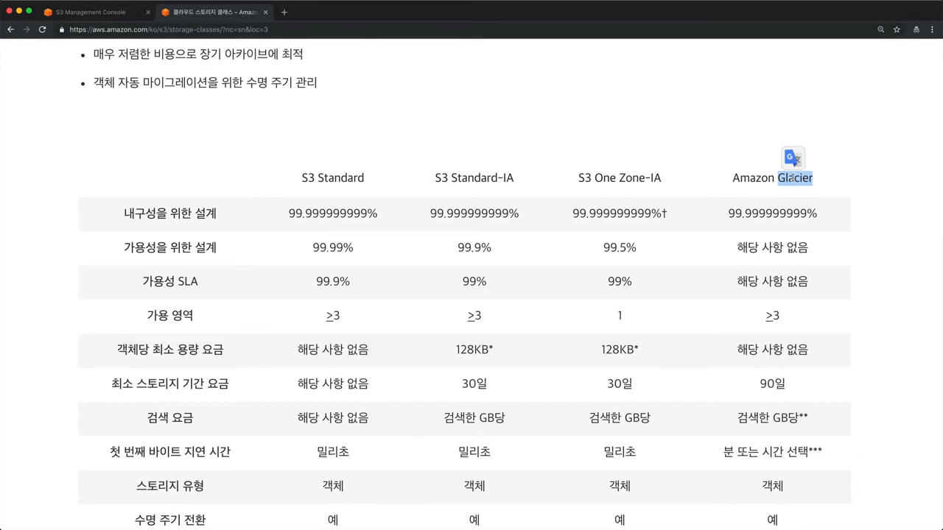
scroll(791, 178, "right", 3)
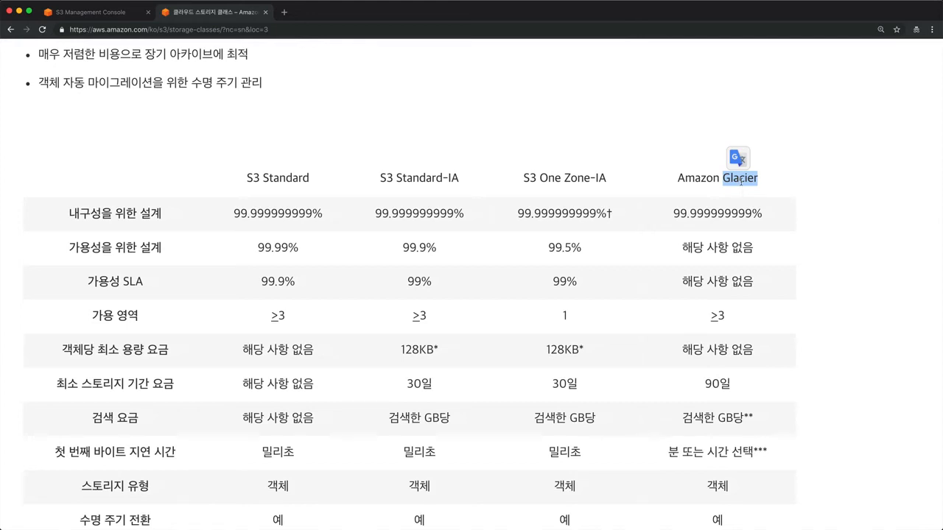
double_click(741, 180)
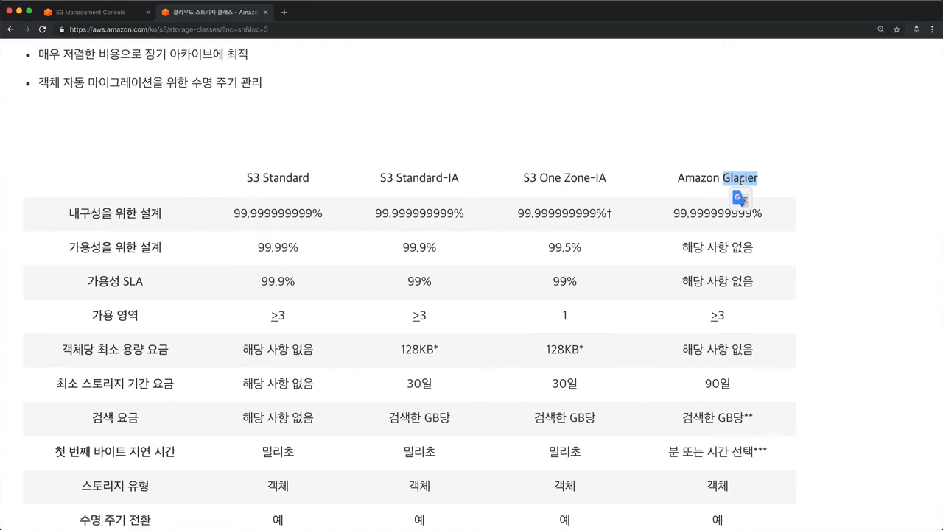
scroll(735, 185, "down", 5)
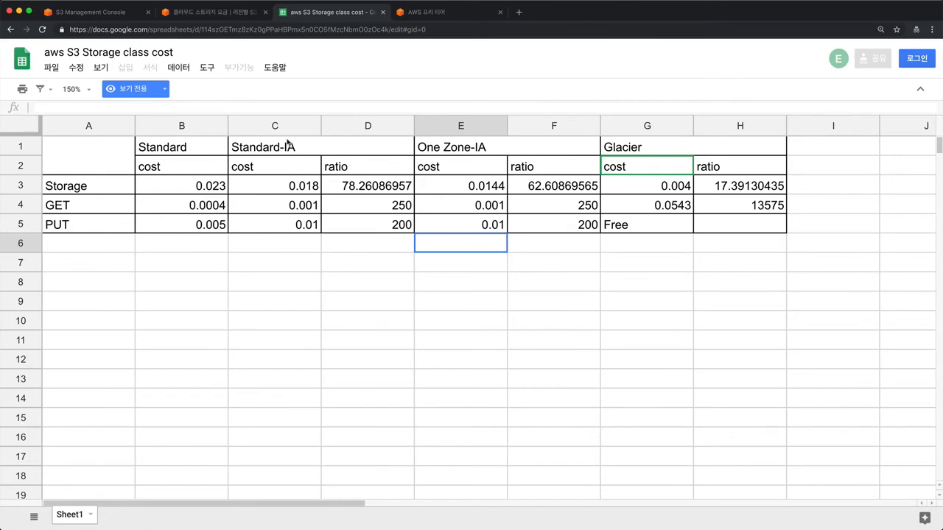
- Highlight the Standard column of the cost sheet and the Storage, GET and PUT rows one after another
left_click(184, 133)
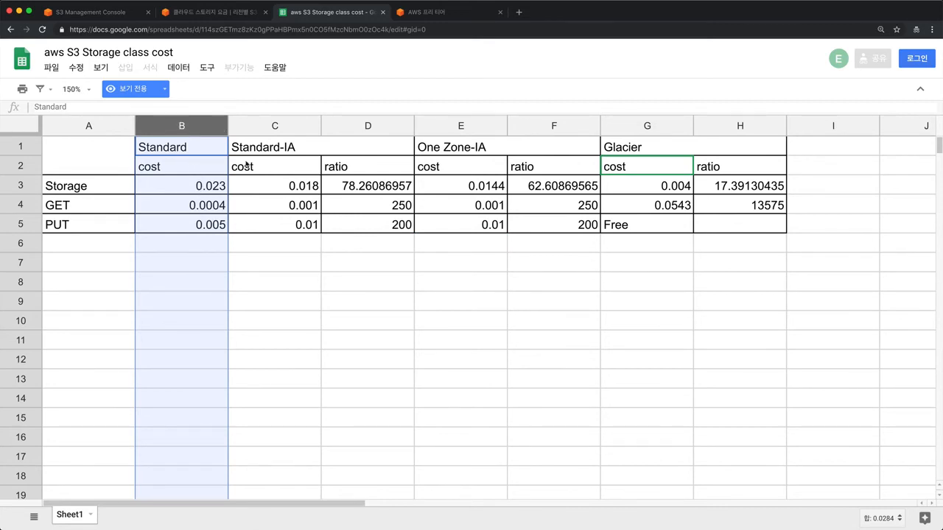
left_click(19, 186)
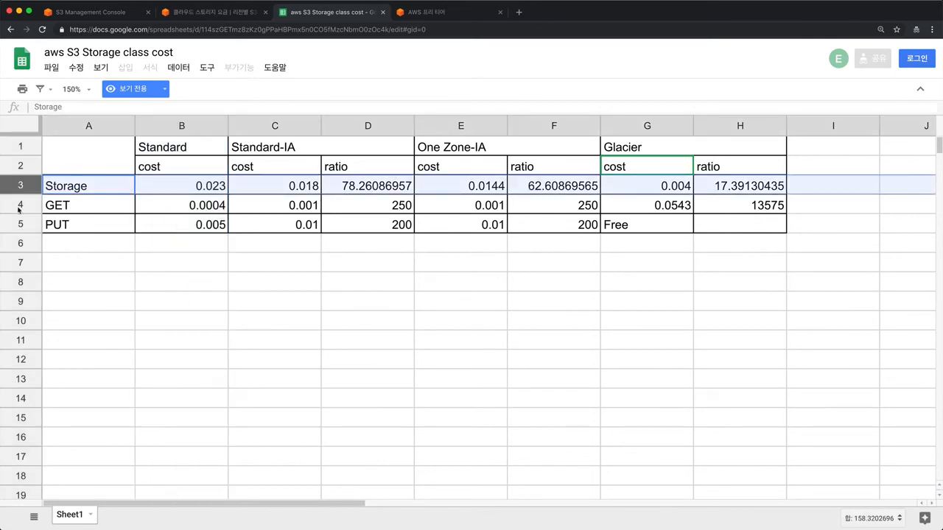
left_click(20, 206)
left_click(17, 235)
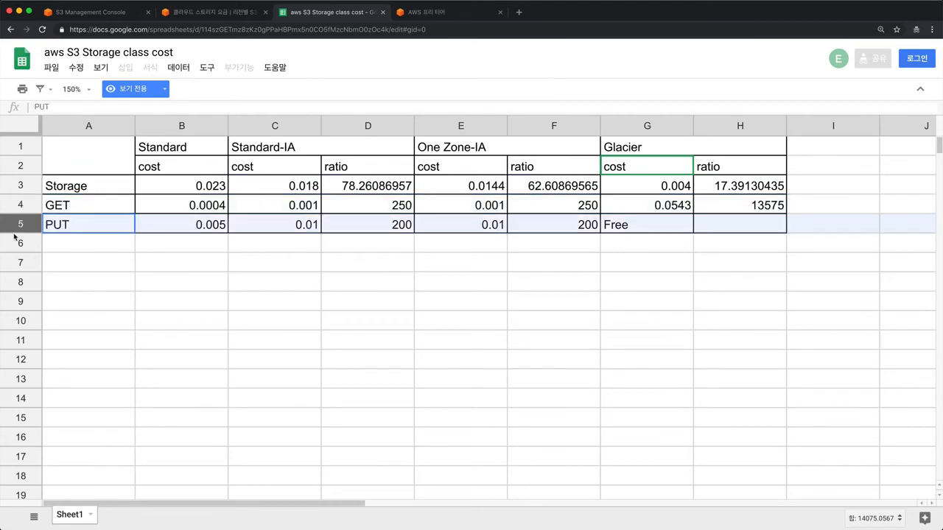
- Highlight the Storage, GET and PUT costs of Standard, Standard-IA, One Zone-IA and Glacier in turn
left_click_drag(201, 189, 205, 226)
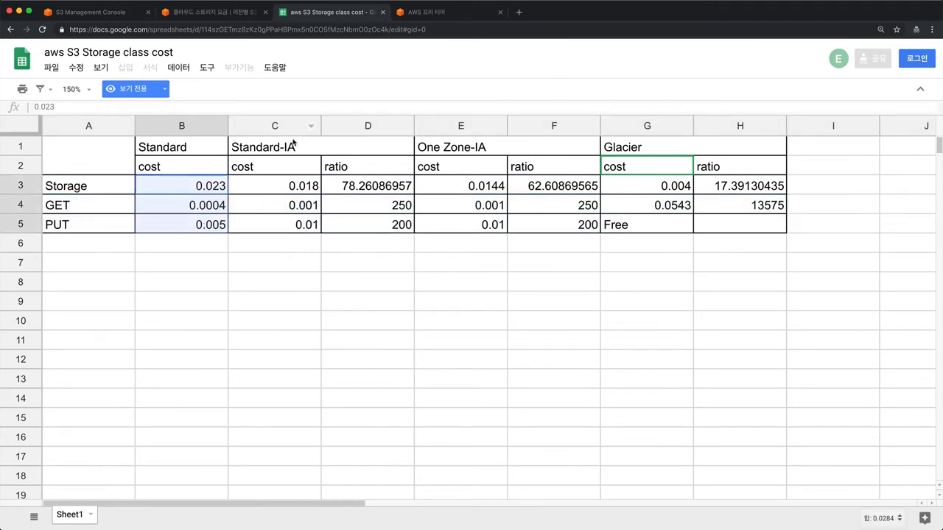
left_click_drag(294, 144, 294, 227)
left_click(294, 209)
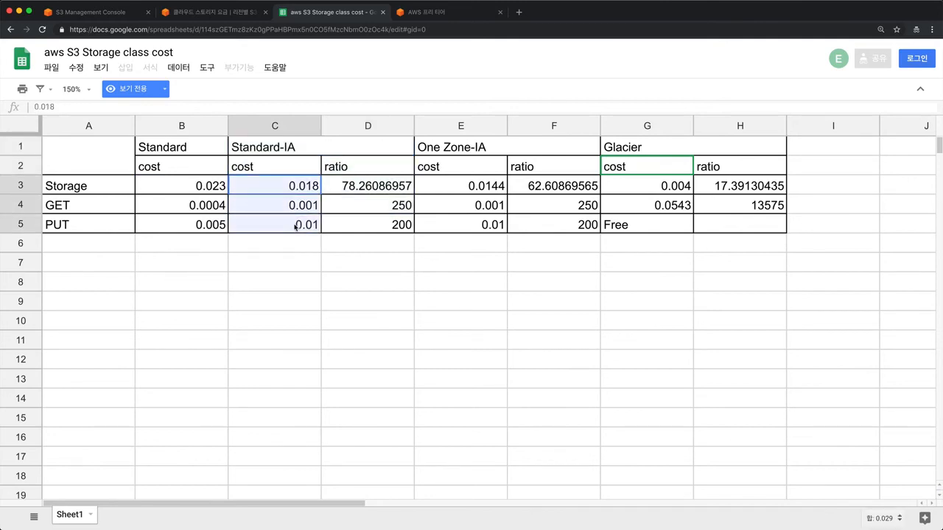
left_click_drag(437, 187, 437, 224)
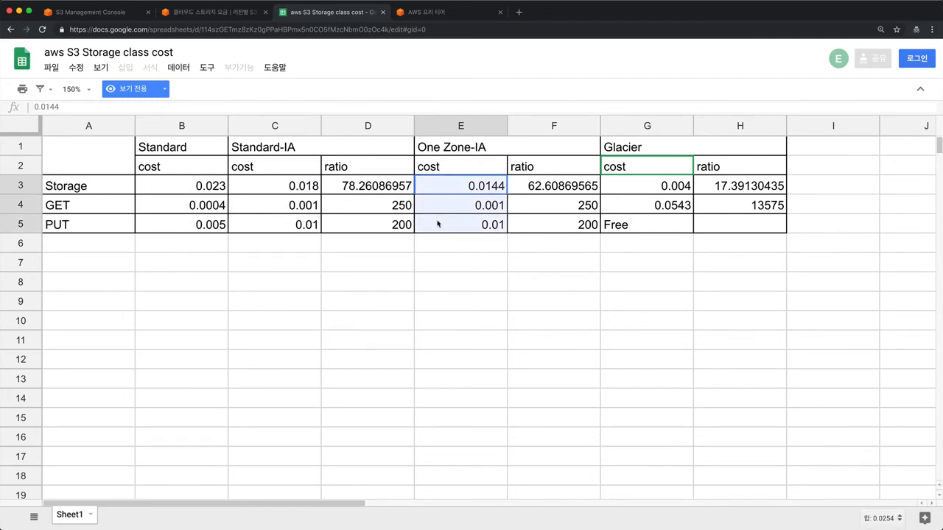
left_click_drag(639, 189, 638, 224)
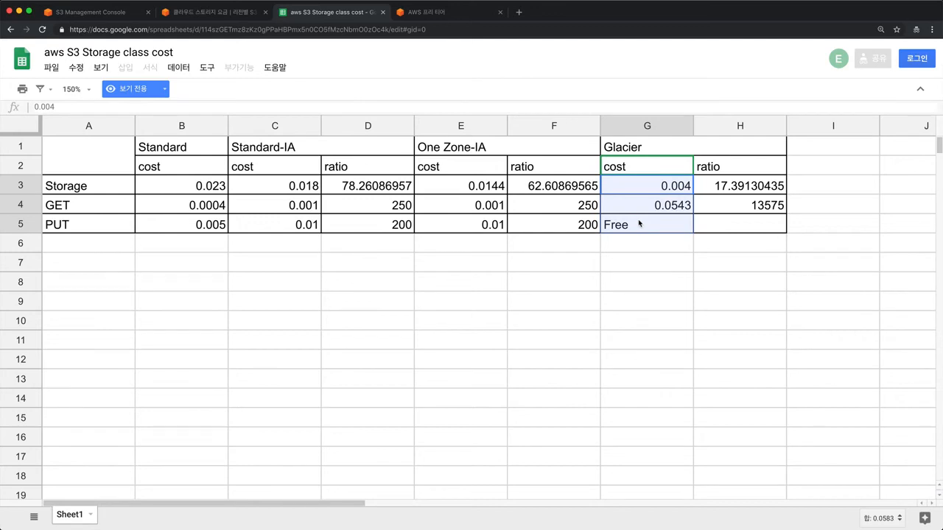
- Highlight the ratio columns of Standard-IA, One Zone-IA and Glacier down to the PUT row
left_click_drag(353, 168, 361, 226)
left_click_drag(543, 175, 545, 219)
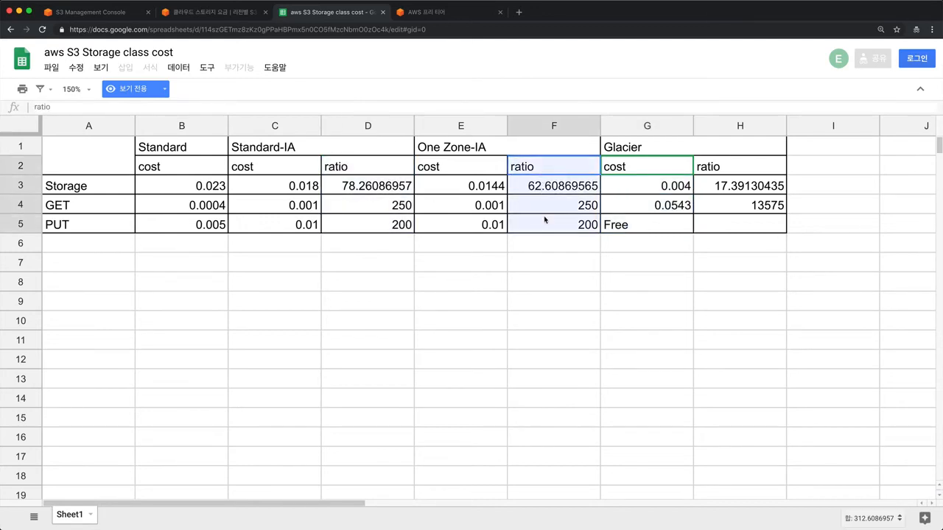
left_click_drag(722, 177, 709, 222)
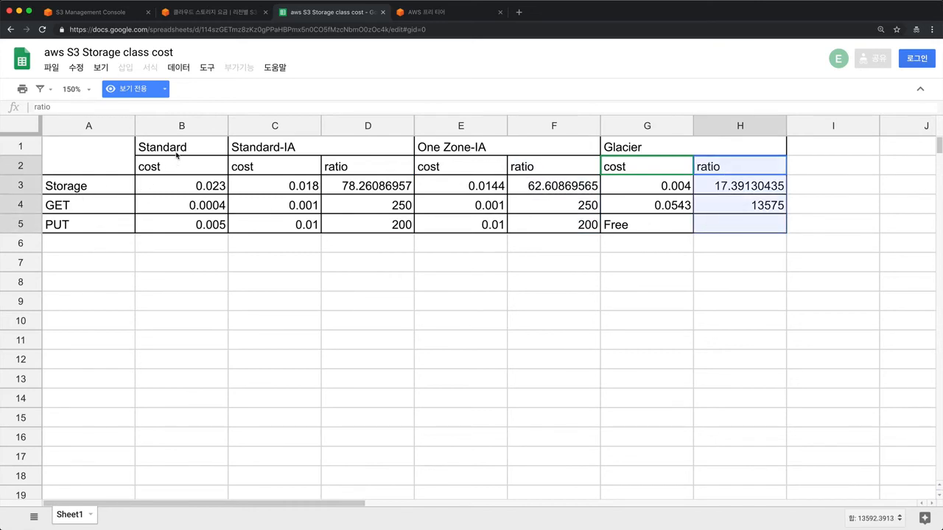
- Compare the Storage costs of Standard and Standard-IA and inspect the Standard-IA storage ratio formula
left_click(124, 187)
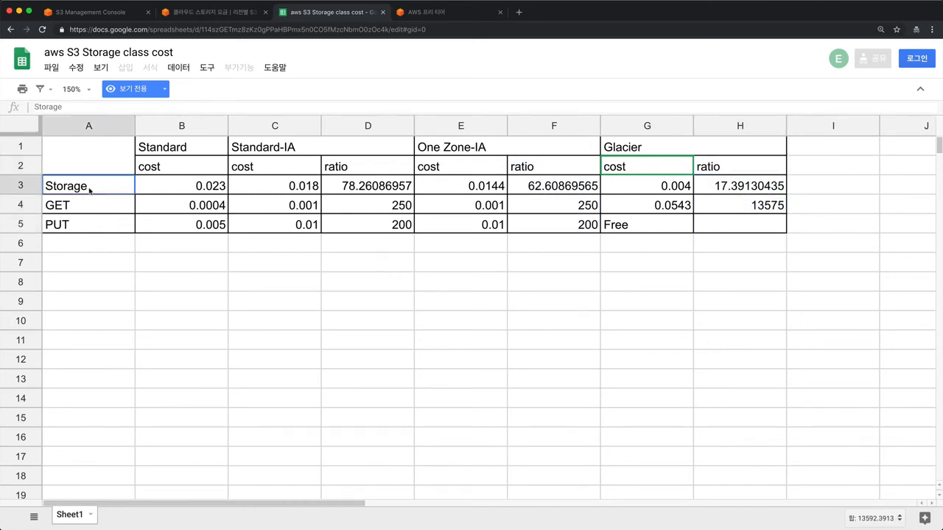
left_click(175, 188)
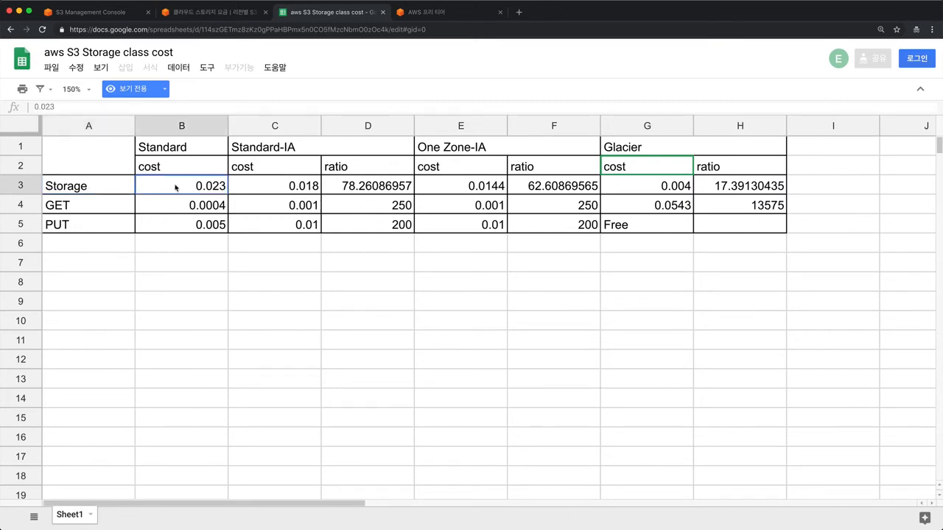
left_click(262, 190)
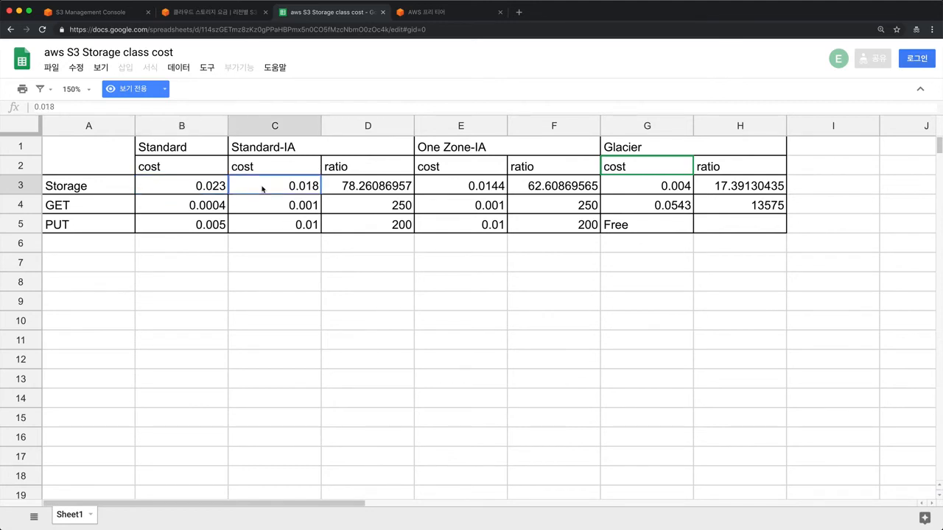
left_click(202, 193)
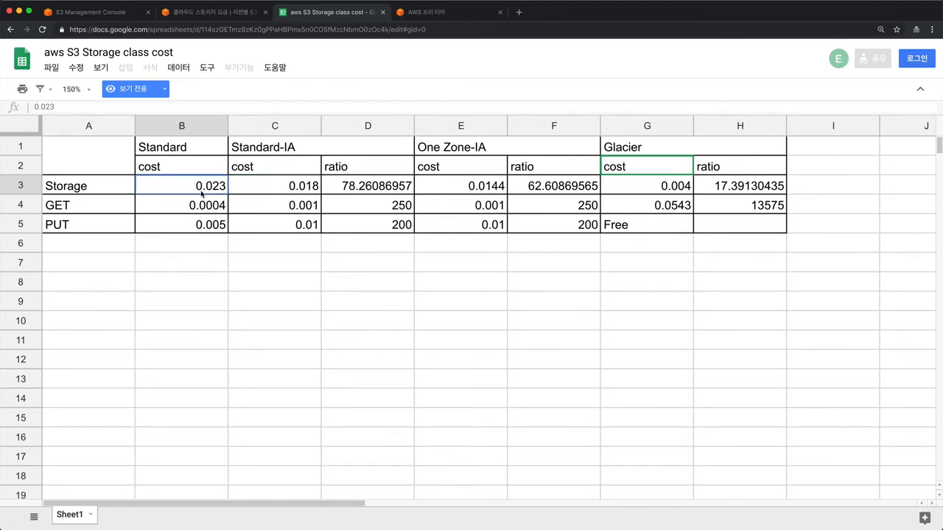
left_click(343, 189)
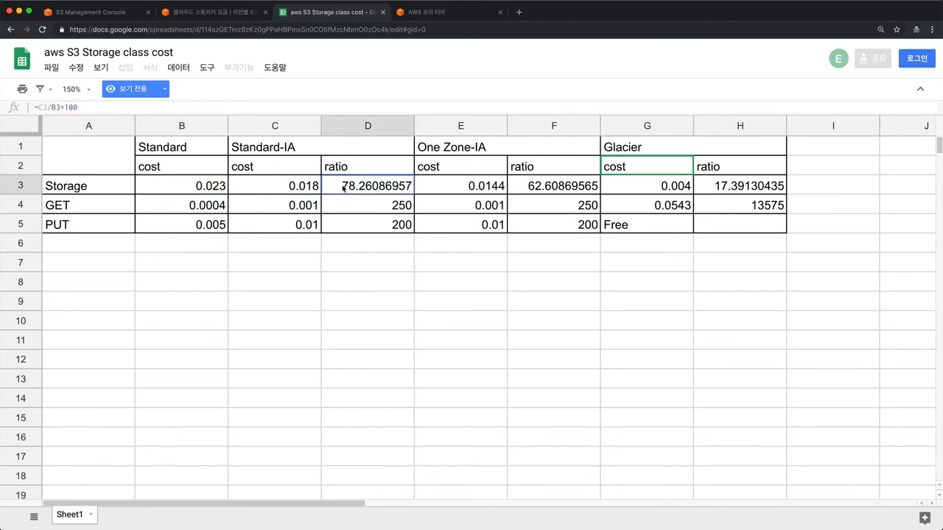
- Compare One Zone-IA's Storage cost with Standard's and inspect the One Zone-IA and Glacier storage ratio formulas
left_click(451, 189)
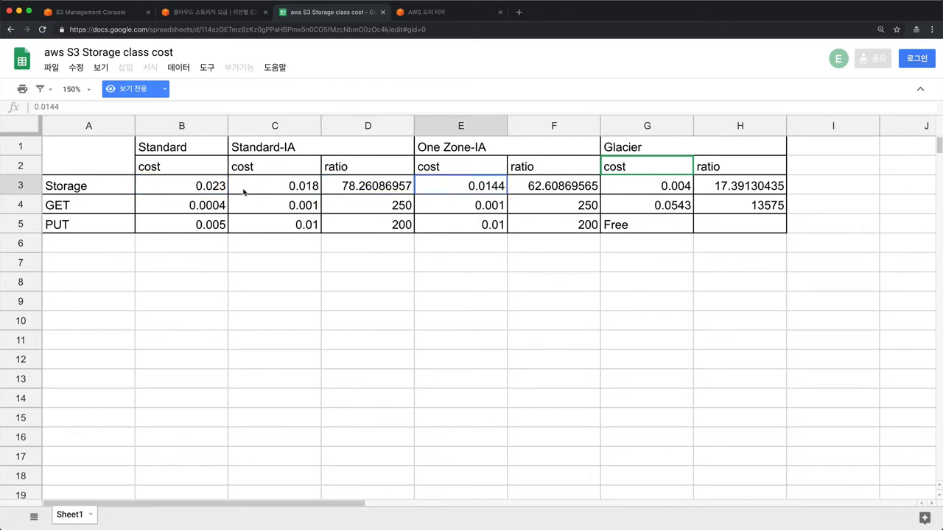
left_click(220, 191)
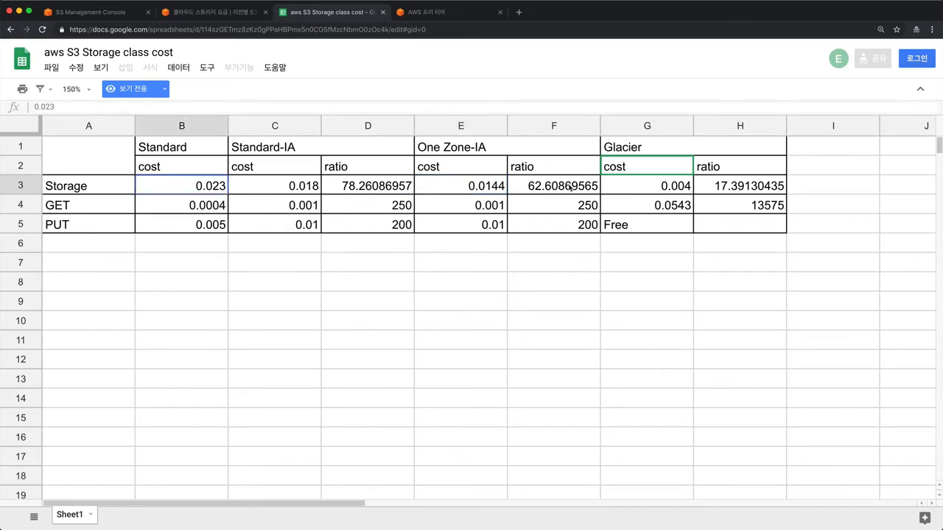
left_click(570, 188)
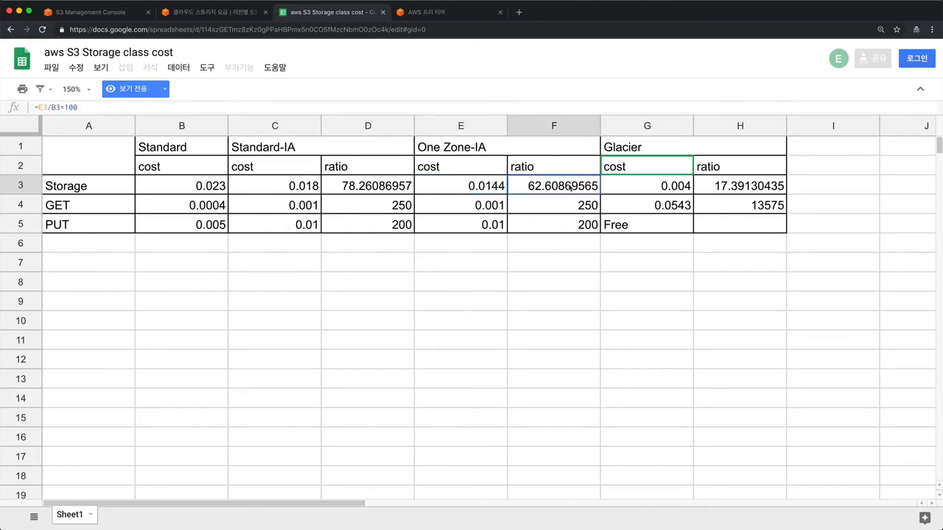
left_click(749, 188)
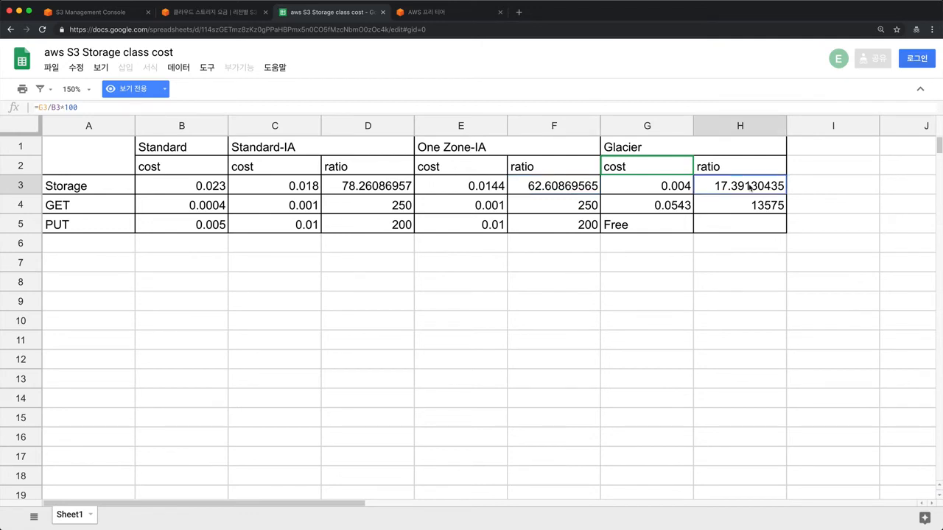
- Highlight the Storage row from its label to the Glacier ratio, and select the Glacier heading
left_click_drag(122, 190, 747, 191)
left_click(741, 194)
left_click(379, 328)
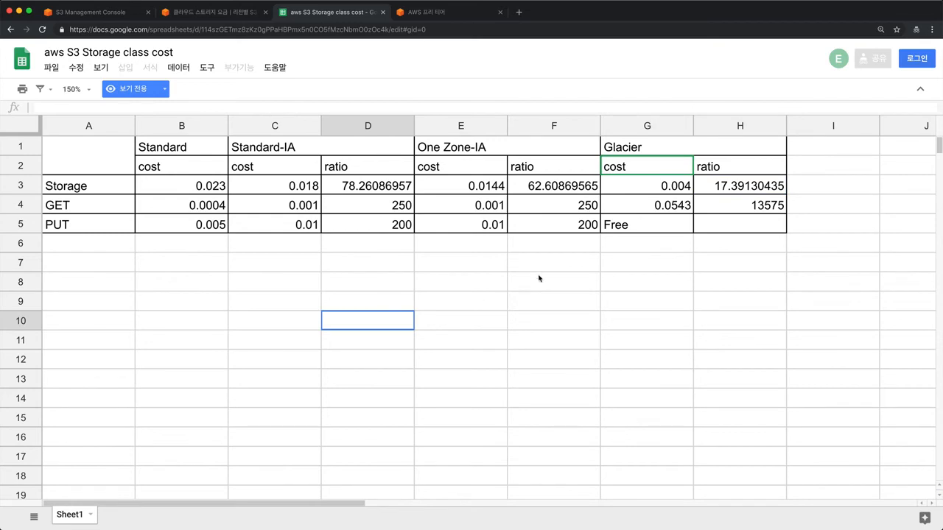
left_click(651, 150)
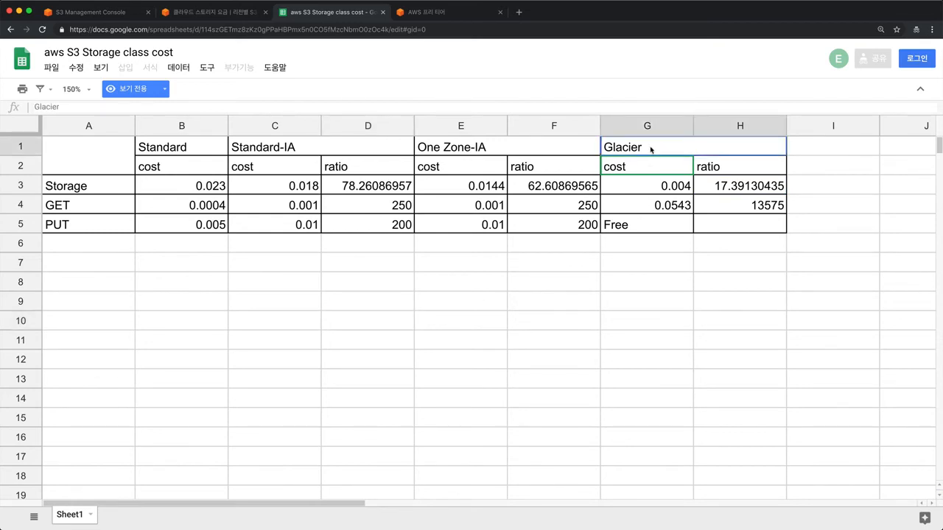
- Highlight the GET row and examine the Standard-IA GET ratio against the Standard class
left_click(20, 204)
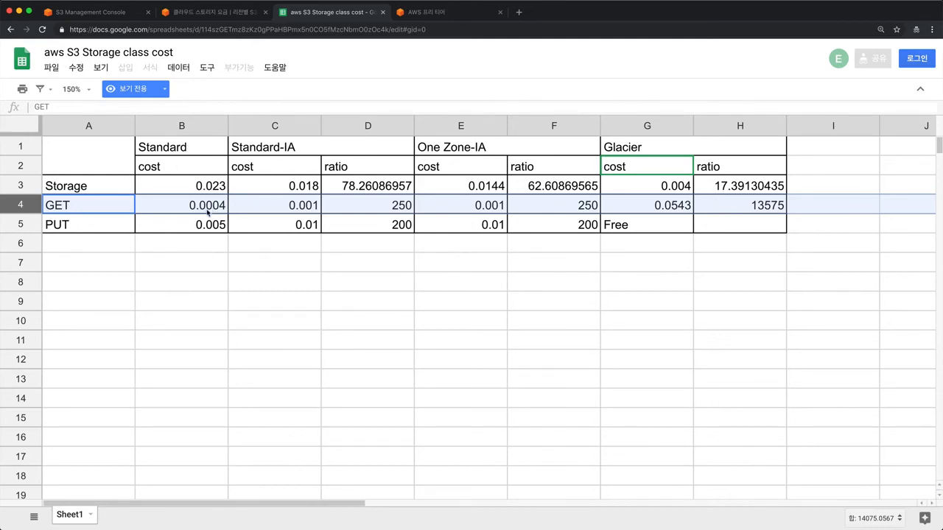
left_click(323, 210)
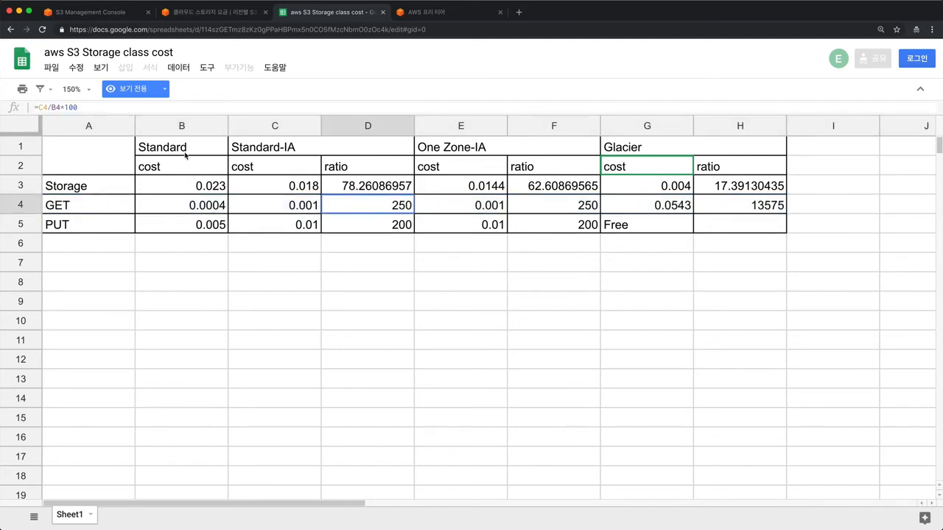
left_click(184, 152)
left_click(267, 149)
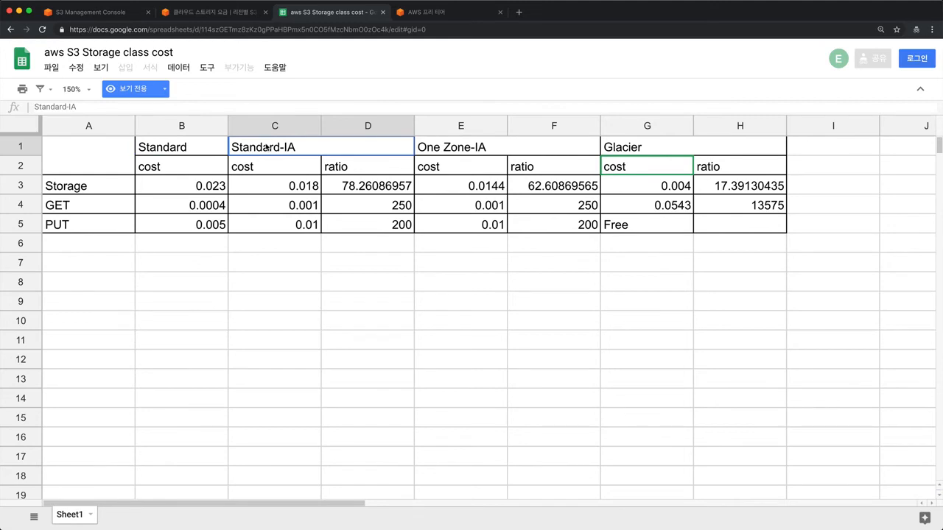
left_click(397, 207)
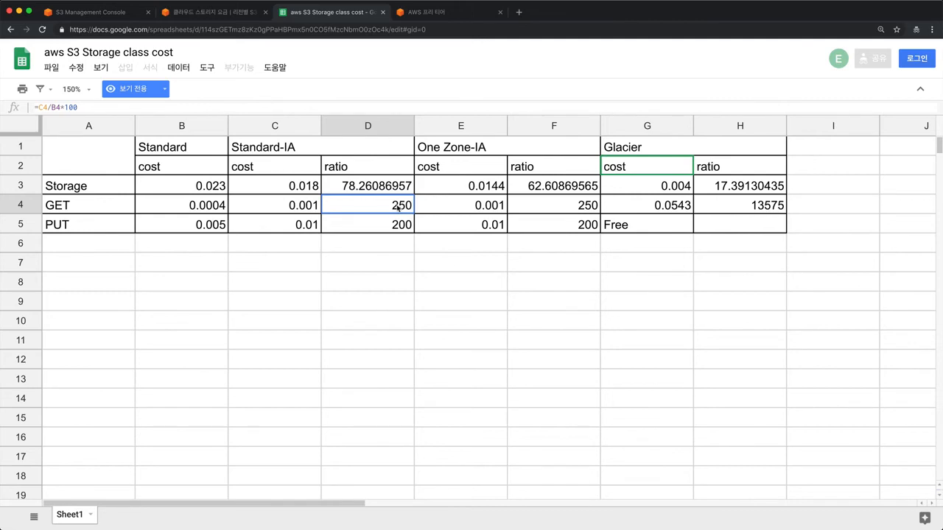
left_click(287, 153)
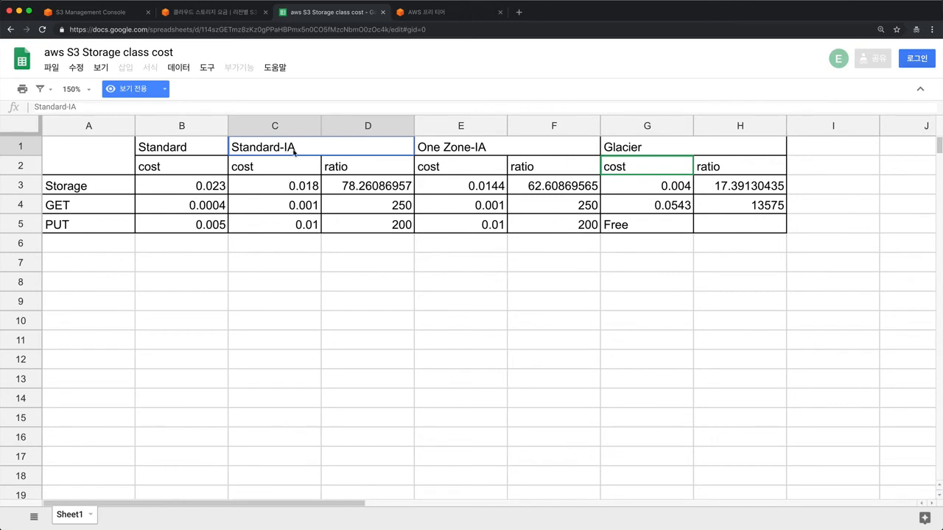
left_click(402, 207)
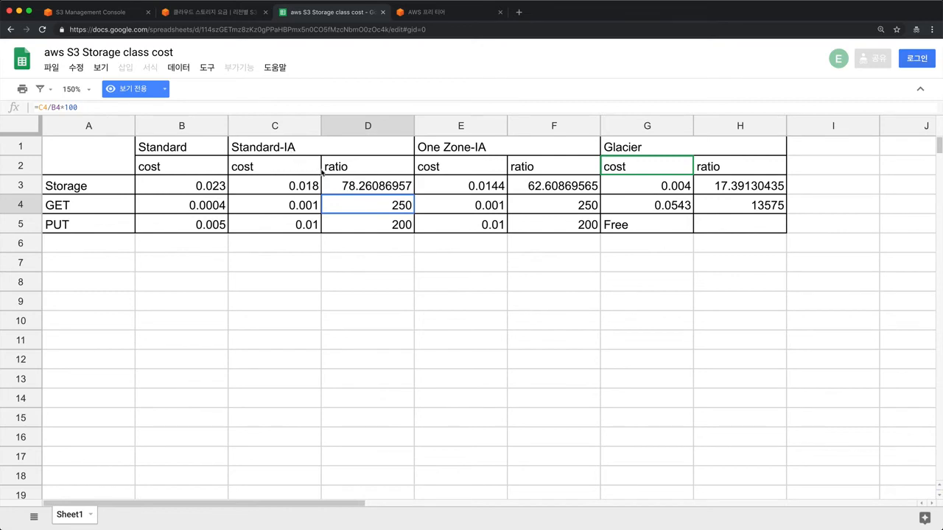
- Compare Standard-IA's Storage and GET ratios, and check the GET ratios of One Zone-IA and Glacier
left_click(361, 186)
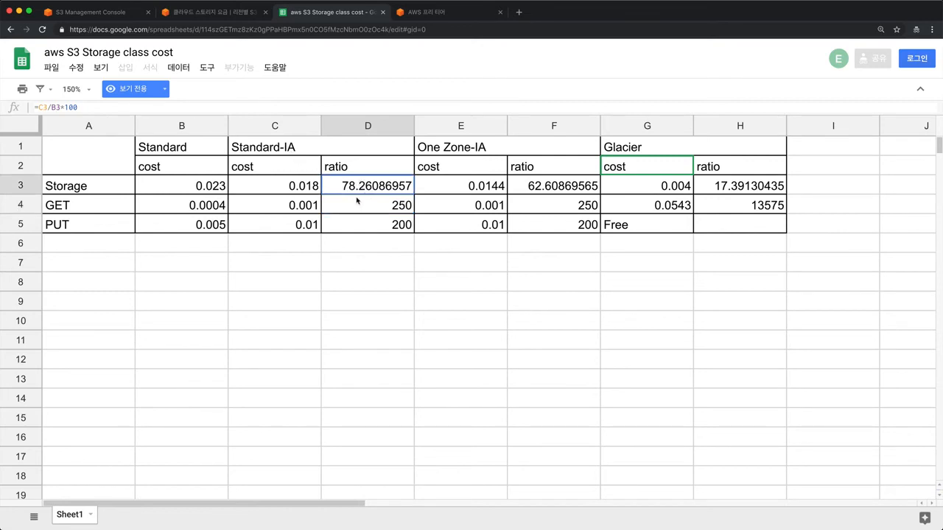
left_click(288, 154)
left_click(365, 206)
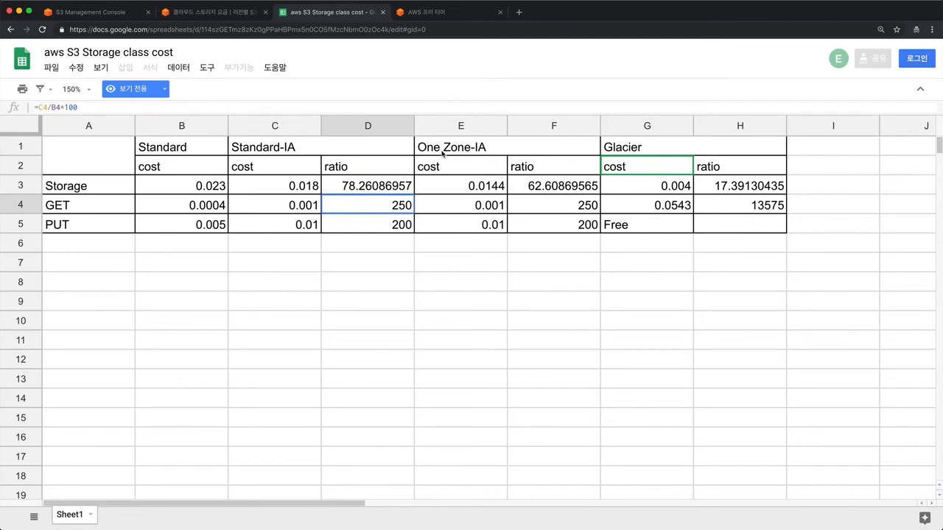
left_click(562, 208)
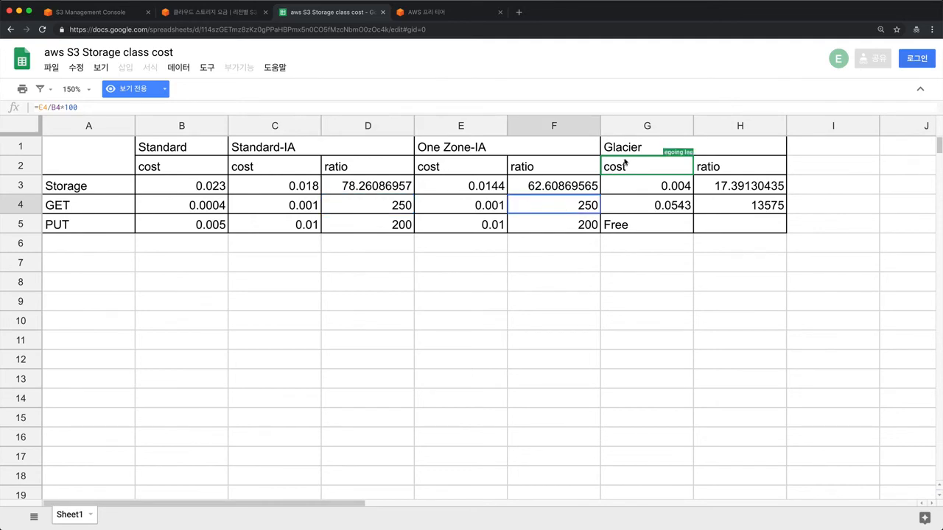
left_click(746, 200)
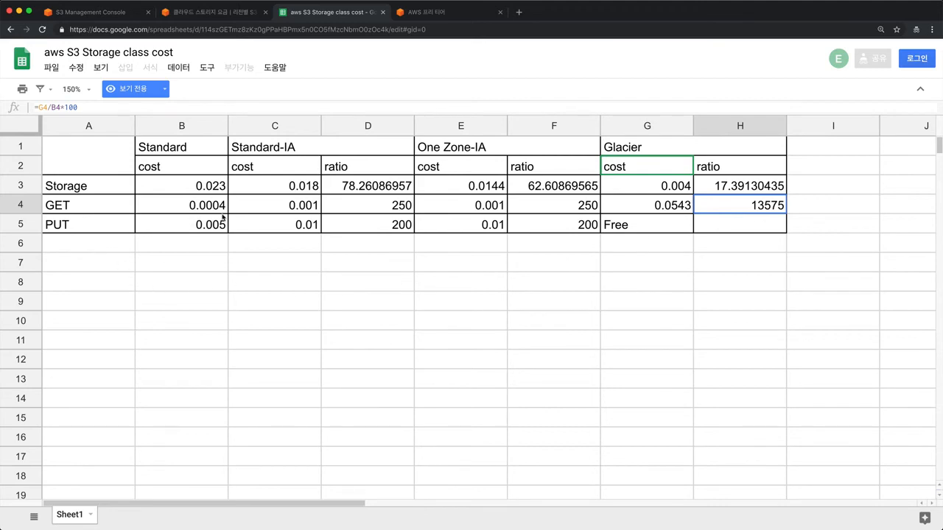
- Check the PUT ratios of Standard-IA and One Zone-IA and the PUT cost of Glacier
left_click(388, 227)
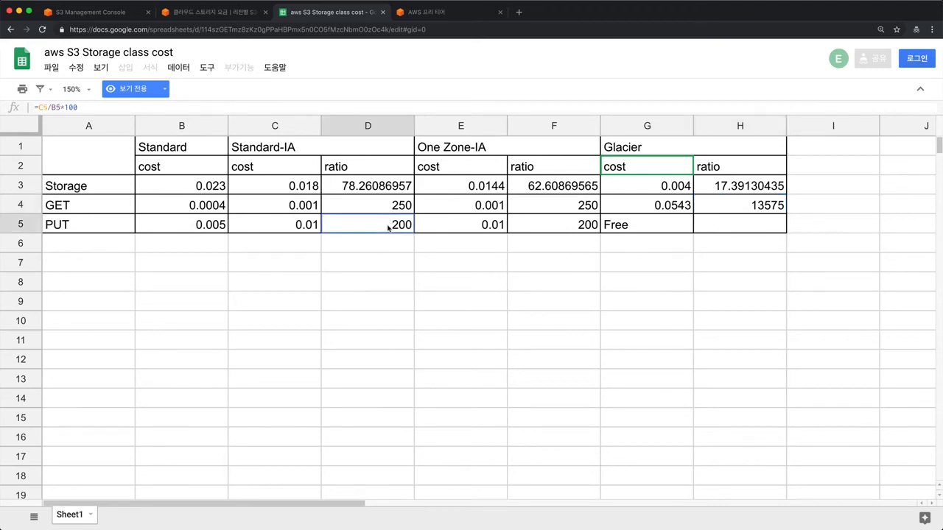
left_click(554, 225)
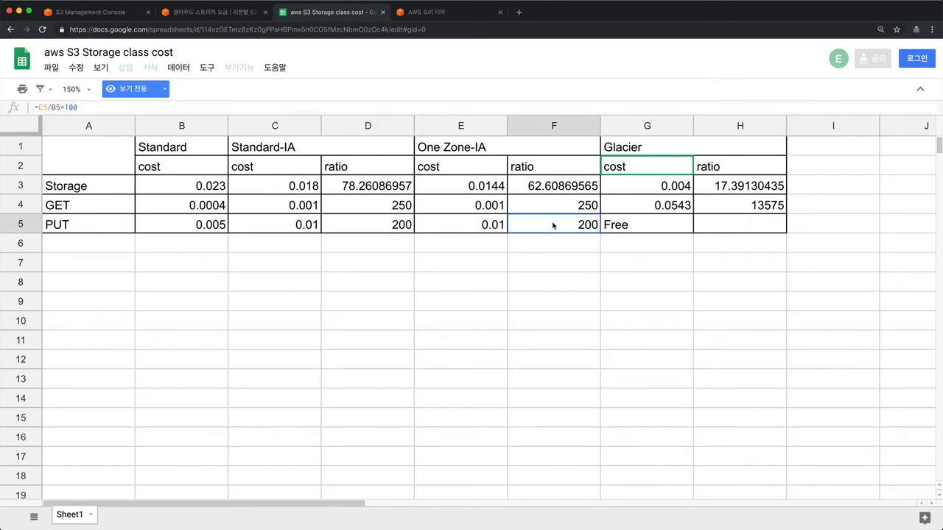
left_click(646, 233)
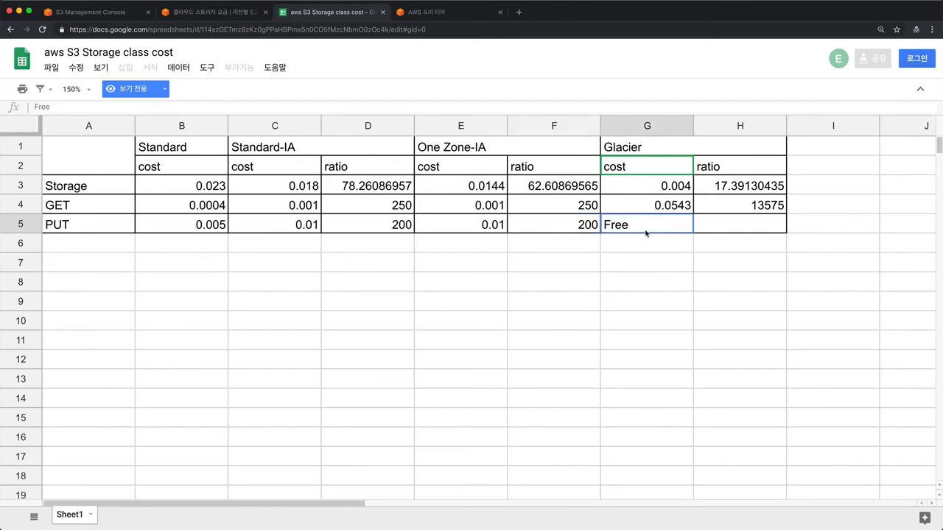